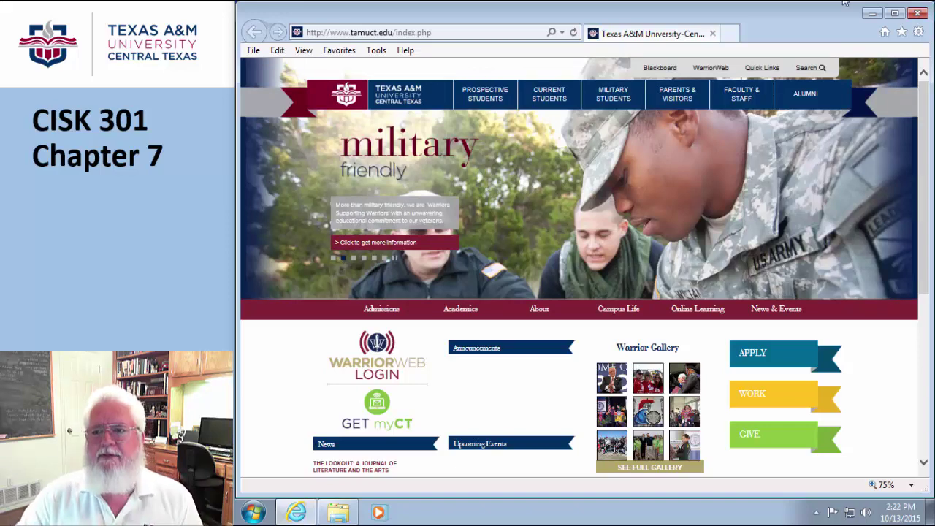
Step: Minimize the browser window and open the workbook e04ws07Spa.xlsx from the Chapter 07 folder
{"action": "left_click", "coordinate": [872, 13]}
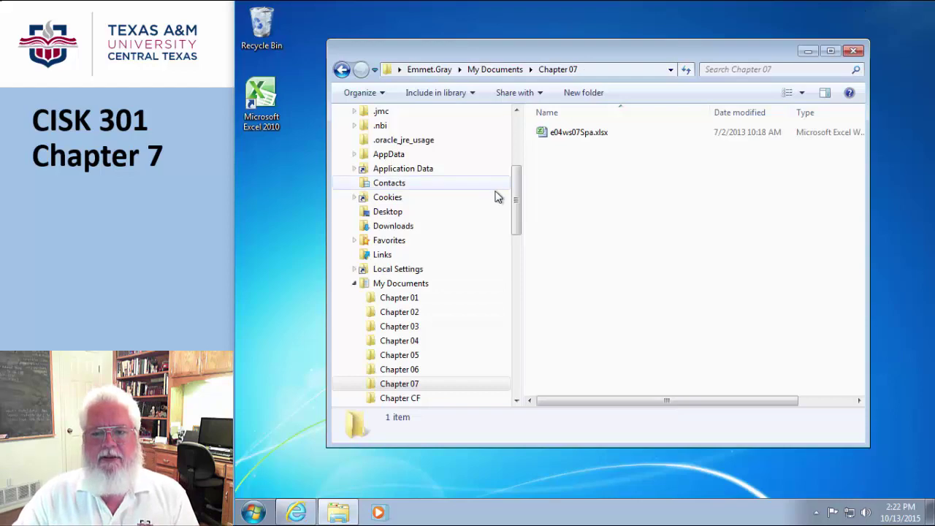
{"action": "double_click", "coordinate": [573, 133]}
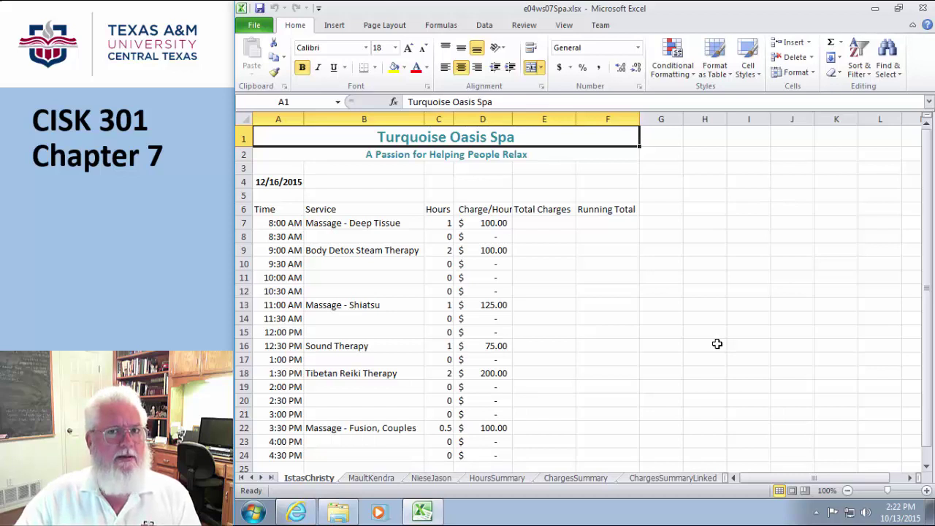
Step: Compare the layout and contents of the three therapist worksheets, going back and forth between them
{"action": "left_click", "coordinate": [372, 478]}
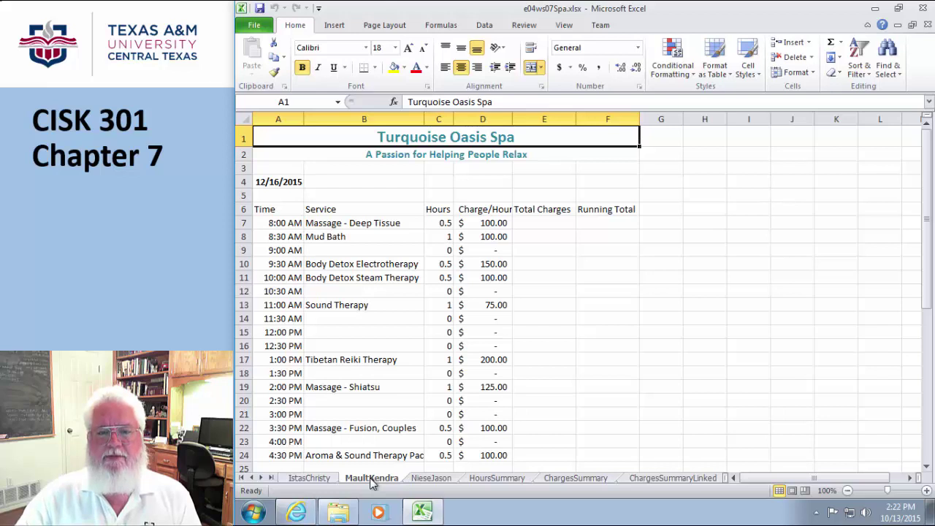
{"action": "left_click", "coordinate": [424, 481]}
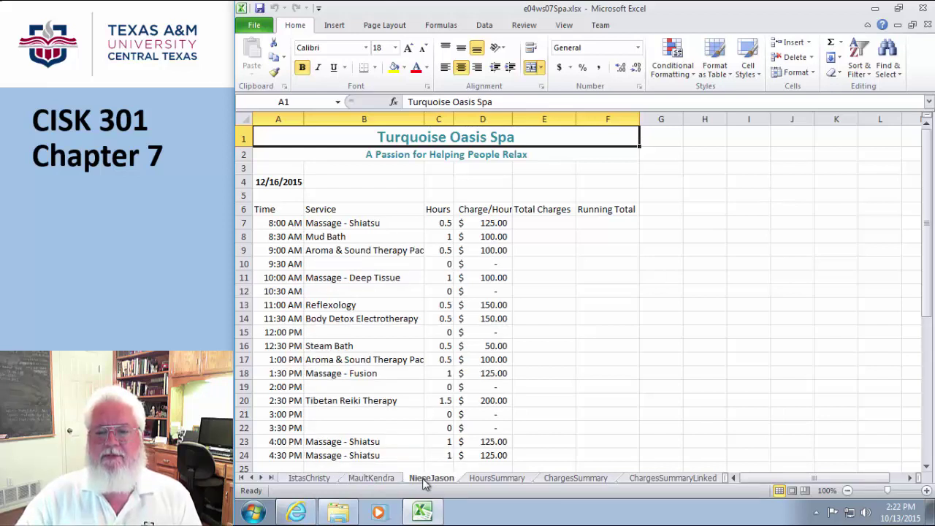
{"action": "left_click", "coordinate": [391, 479]}
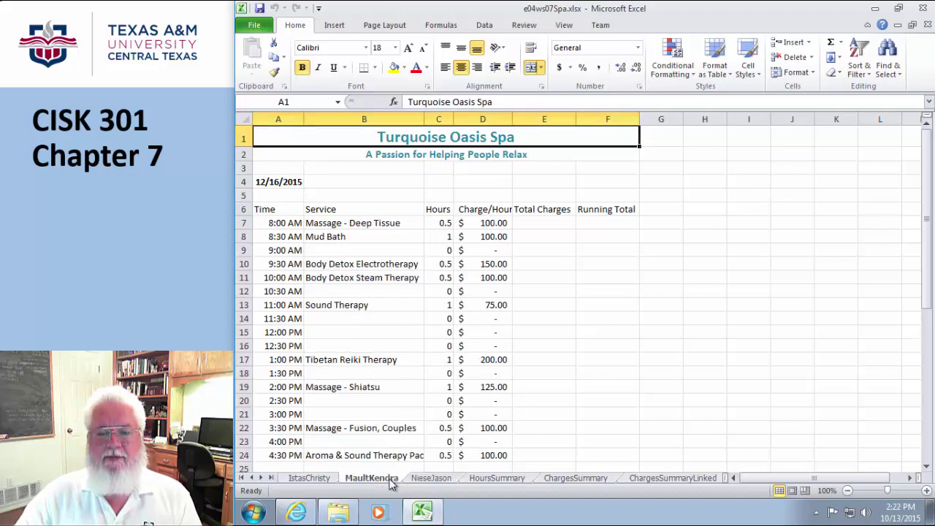
{"action": "left_click", "coordinate": [321, 478]}
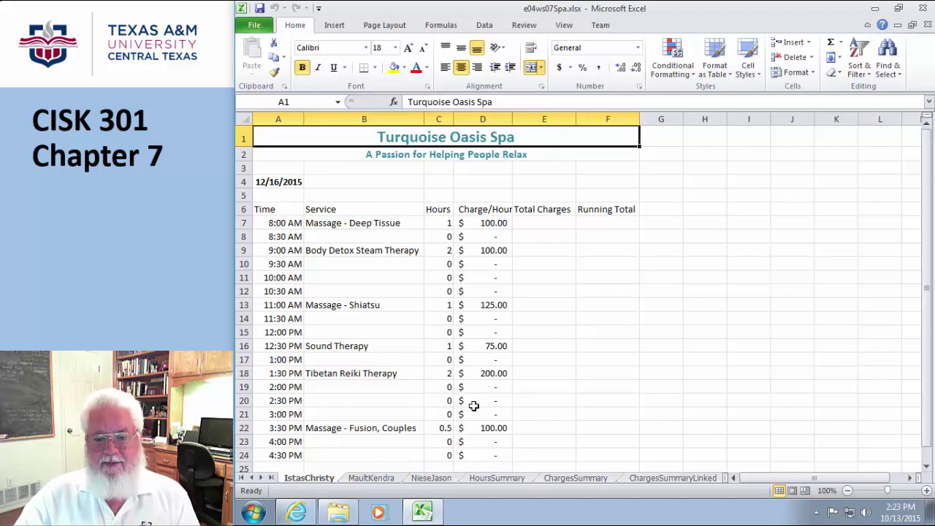
{"action": "left_click", "coordinate": [381, 478]}
{"action": "left_click", "coordinate": [431, 479]}
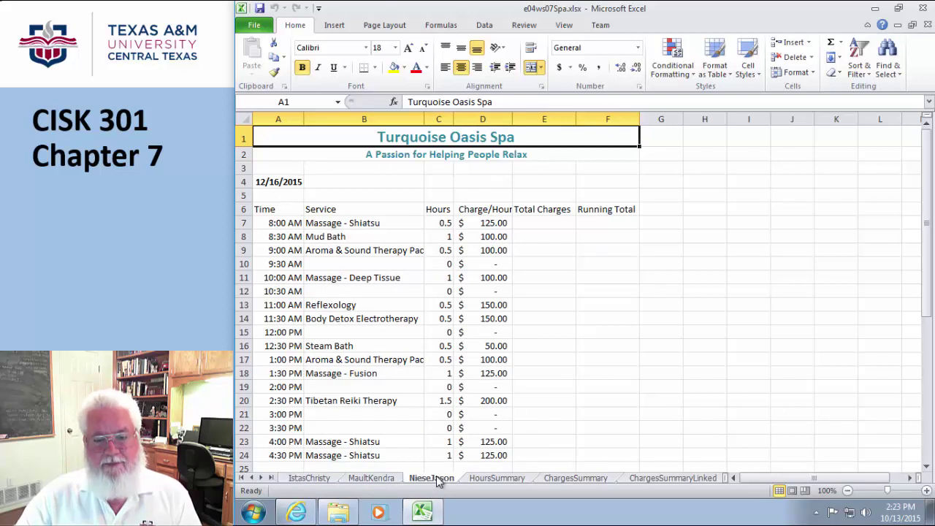
{"action": "left_click", "coordinate": [305, 479]}
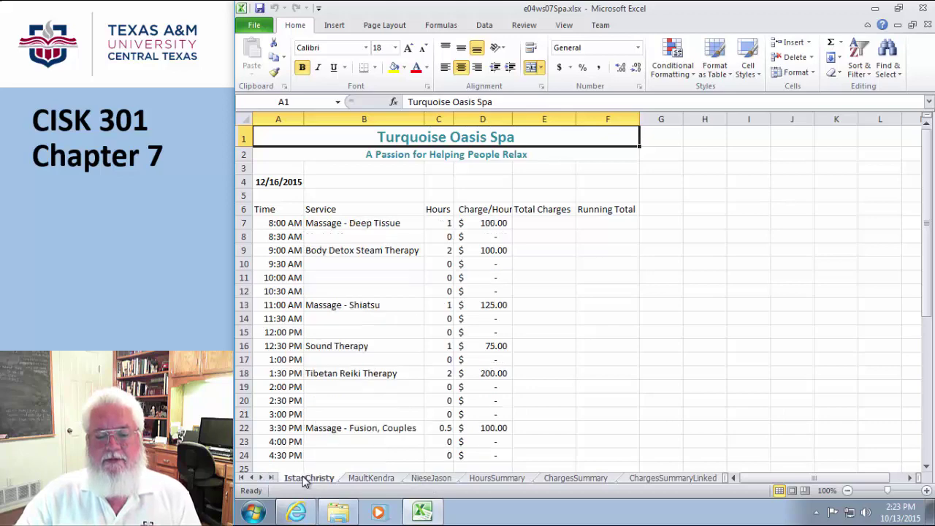
{"action": "left_click", "coordinate": [369, 478]}
{"action": "left_click", "coordinate": [431, 478]}
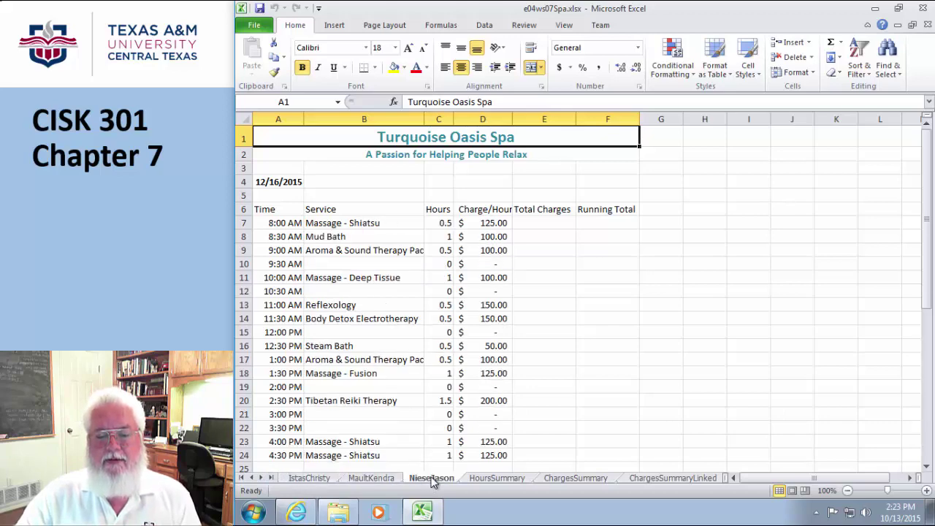
{"action": "left_click", "coordinate": [312, 478]}
{"action": "left_click", "coordinate": [371, 478]}
{"action": "left_click", "coordinate": [429, 479]}
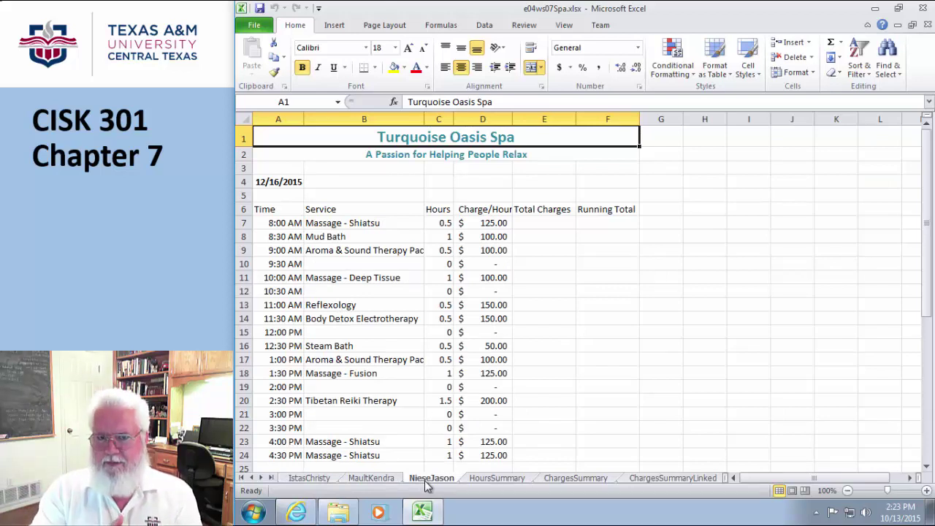
{"action": "left_click", "coordinate": [312, 479]}
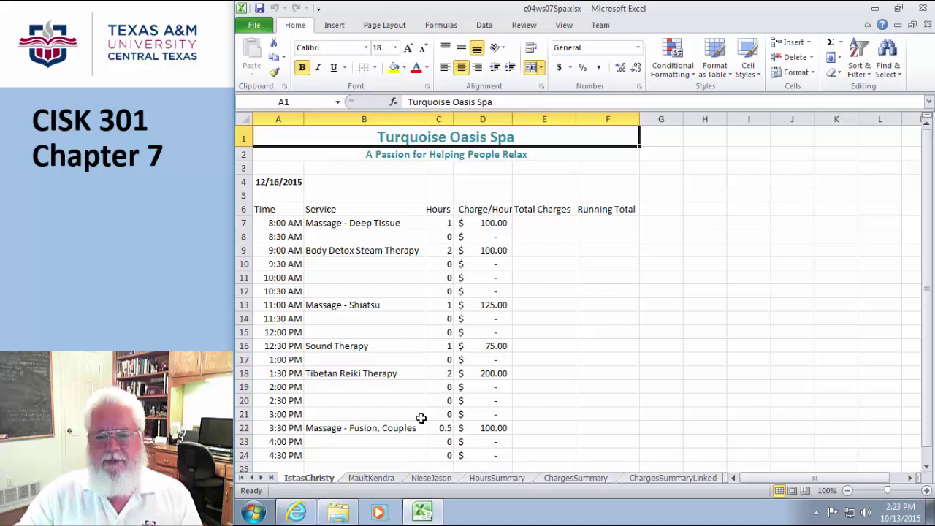
{"action": "left_click", "coordinate": [376, 479]}
{"action": "left_click", "coordinate": [420, 478]}
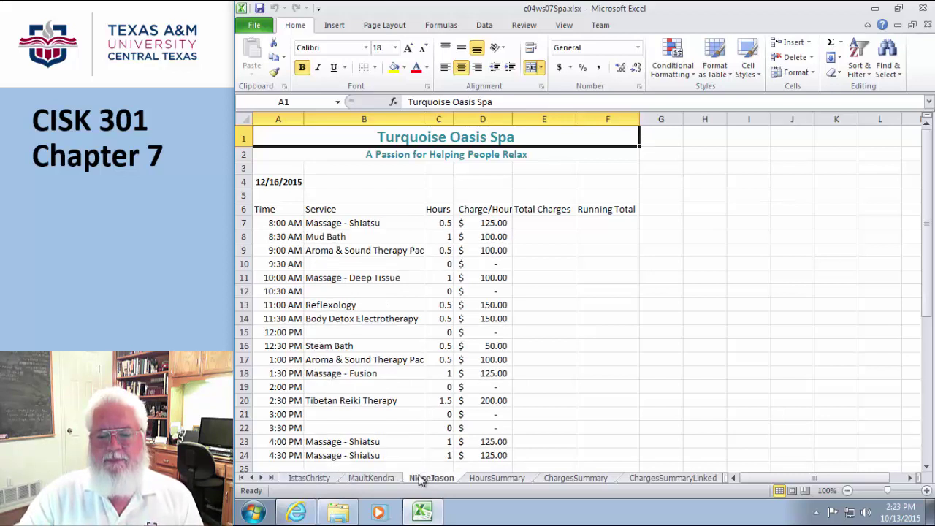
{"action": "left_click", "coordinate": [382, 478]}
{"action": "left_click", "coordinate": [300, 477]}
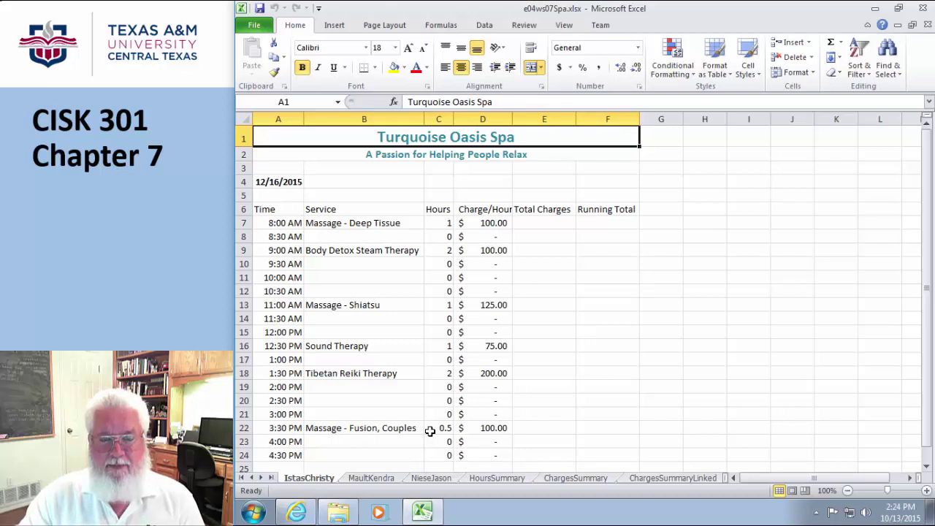
Step: Look through the ChargesSummaryLinked, ChargesSummary and SpaSales worksheets
{"action": "left_click", "coordinate": [694, 478]}
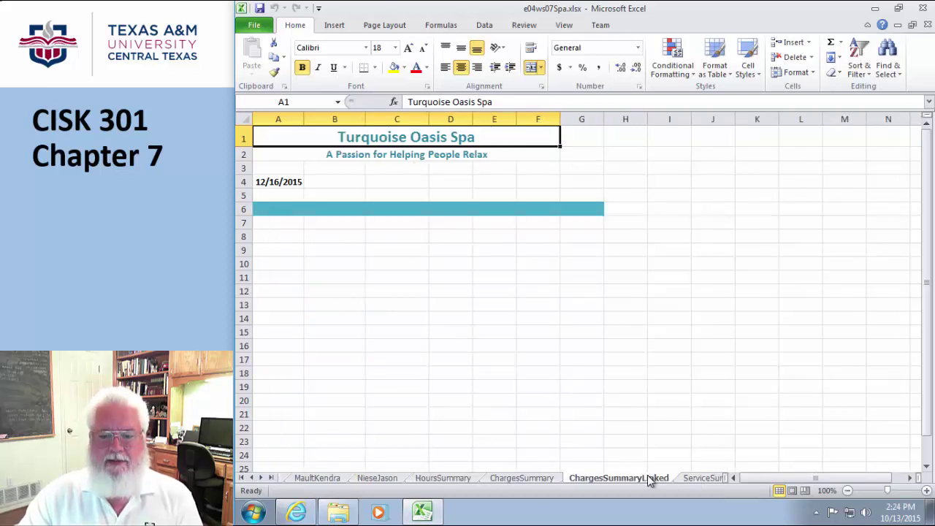
{"action": "left_click", "coordinate": [532, 478]}
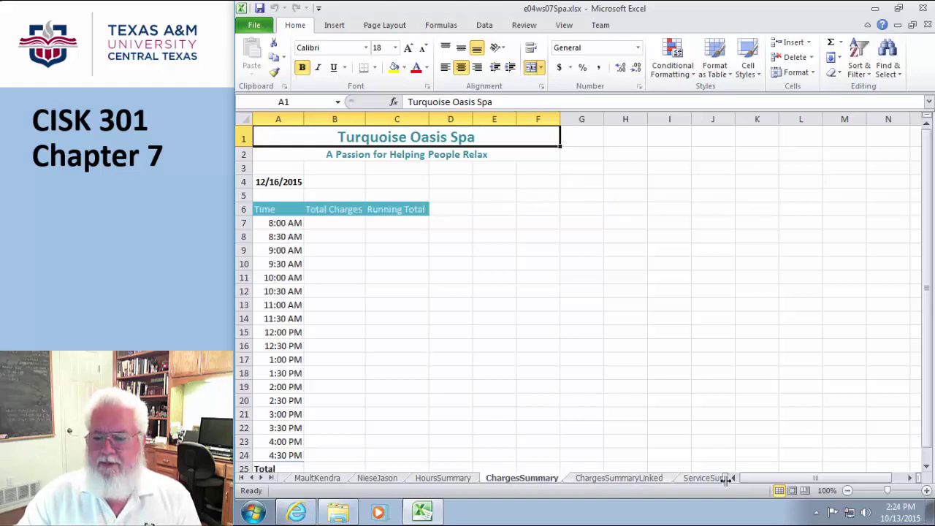
{"action": "left_click", "coordinate": [262, 477]}
{"action": "left_click", "coordinate": [262, 478]}
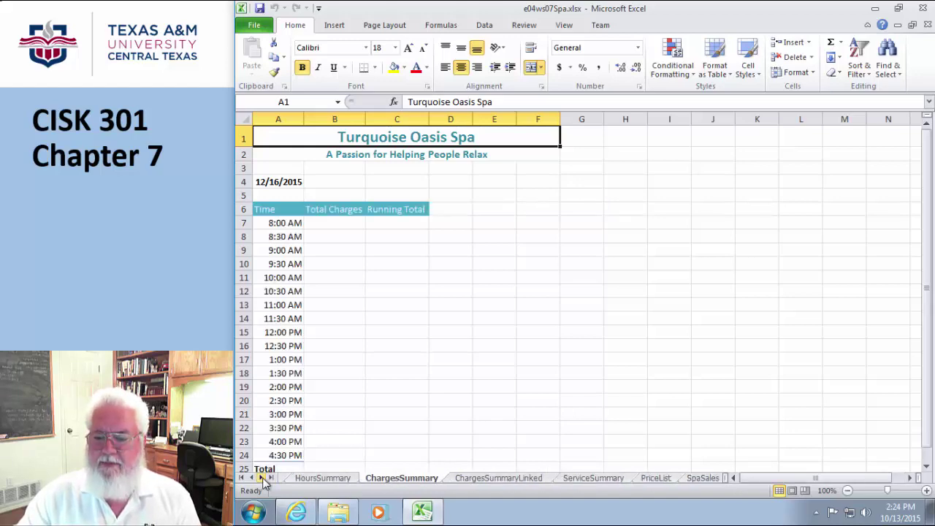
{"action": "left_click", "coordinate": [262, 477]}
{"action": "left_click", "coordinate": [628, 478]}
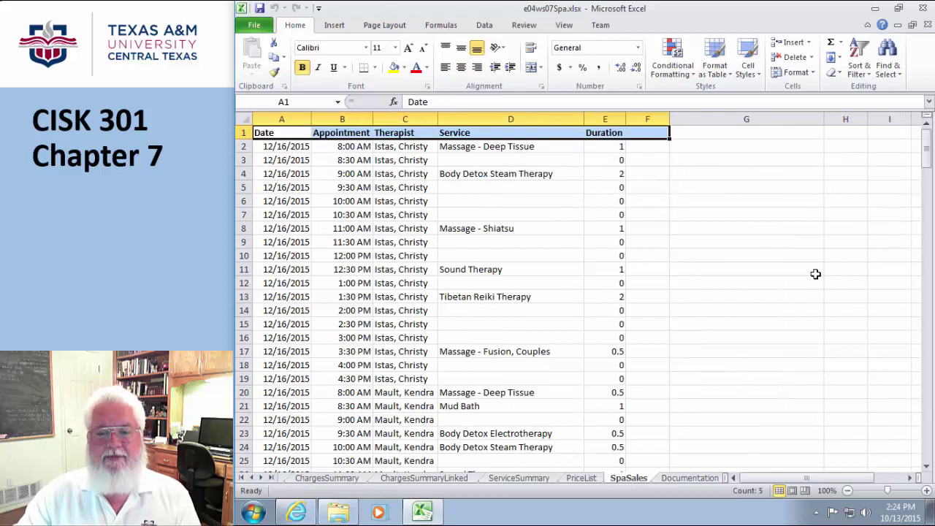
Step: Return to the second and third therapist worksheets and inspect the first time slot's service formula in B7
{"action": "left_click", "coordinate": [252, 477]}
{"action": "left_click", "coordinate": [252, 477]}
{"action": "left_click", "coordinate": [253, 478]}
{"action": "left_click", "coordinate": [314, 479]}
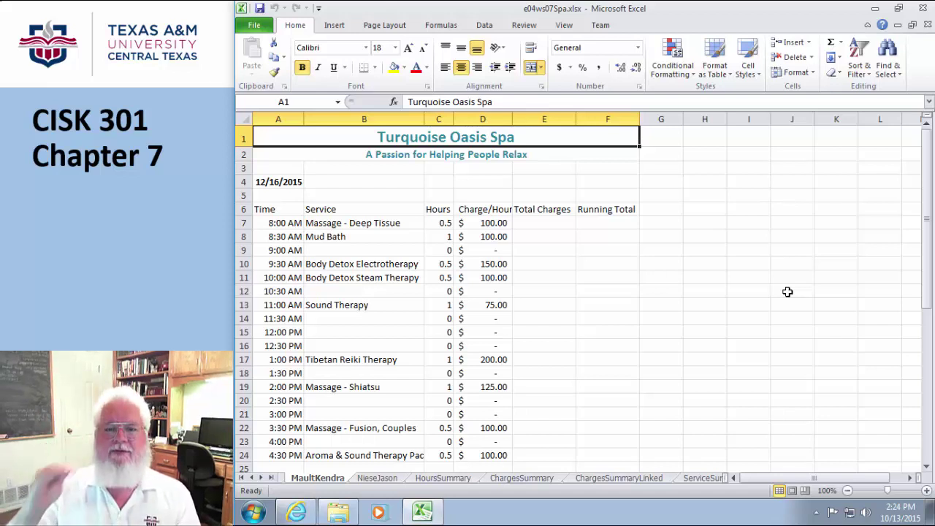
{"action": "left_click", "coordinate": [289, 223]}
{"action": "left_click", "coordinate": [345, 224]}
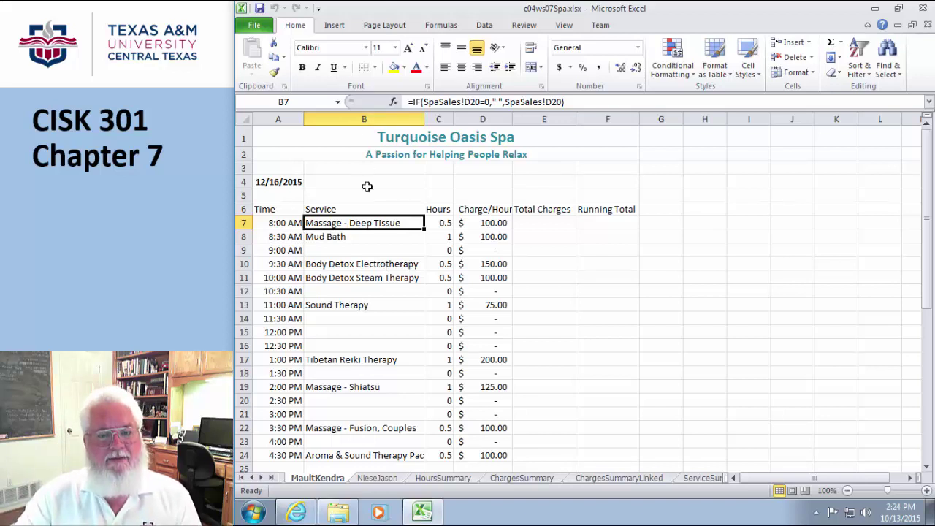
{"action": "left_click", "coordinate": [379, 478]}
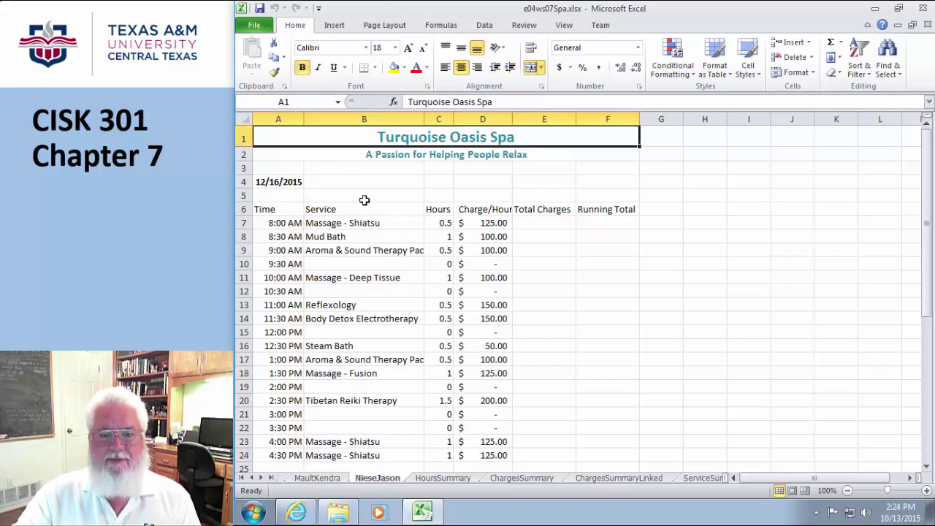
{"action": "left_click", "coordinate": [354, 221]}
Step: View the HoursSummary worksheet and bring the first therapist's worksheet tab back into view
{"action": "left_click", "coordinate": [443, 478]}
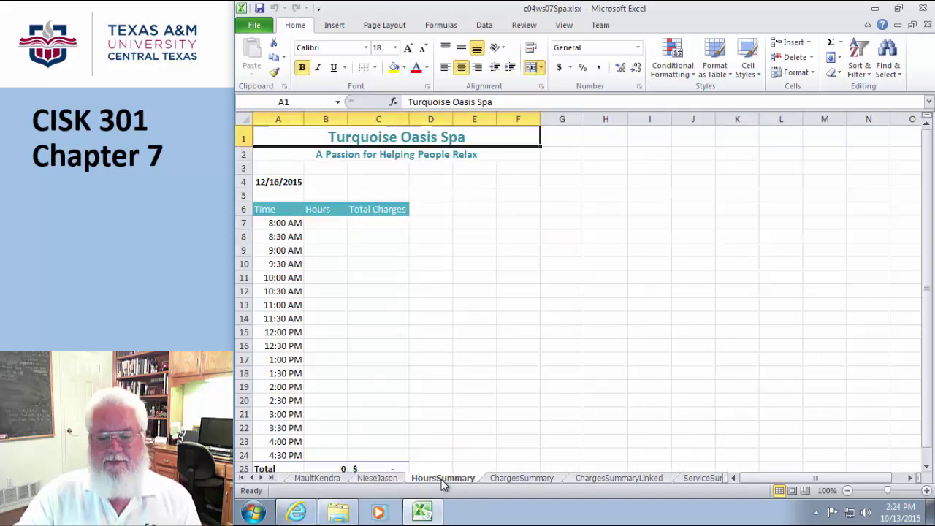
{"action": "left_click", "coordinate": [251, 478]}
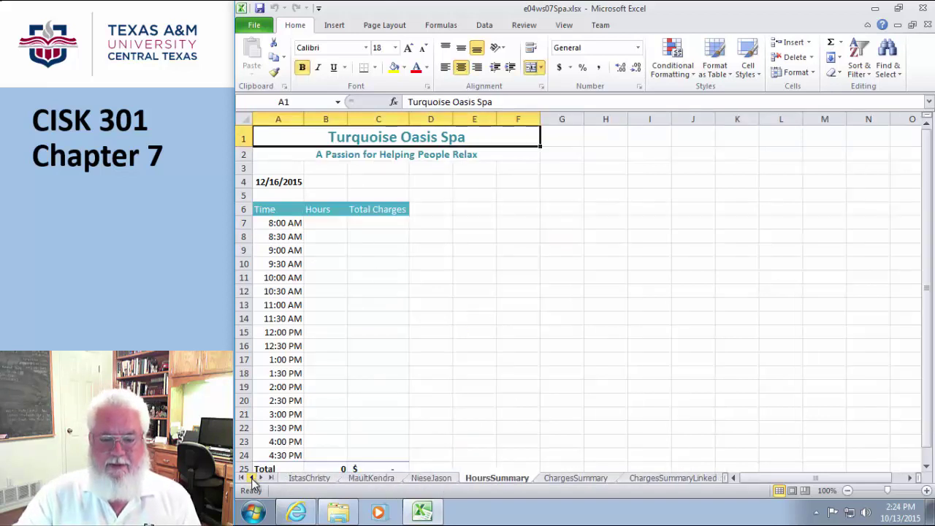
{"action": "left_click", "coordinate": [650, 331]}
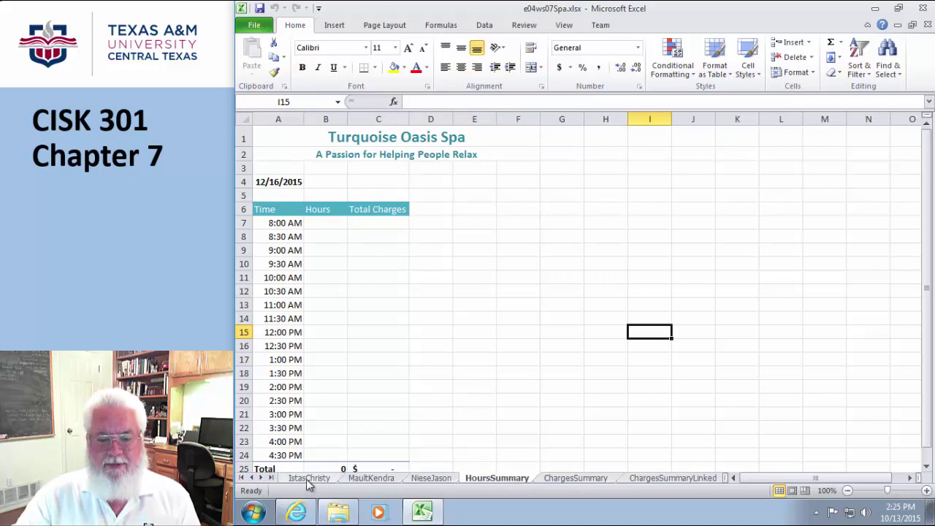
Step: Group the three therapist worksheets, starting from the first therapist's sheet
{"action": "left_click", "coordinate": [309, 479]}
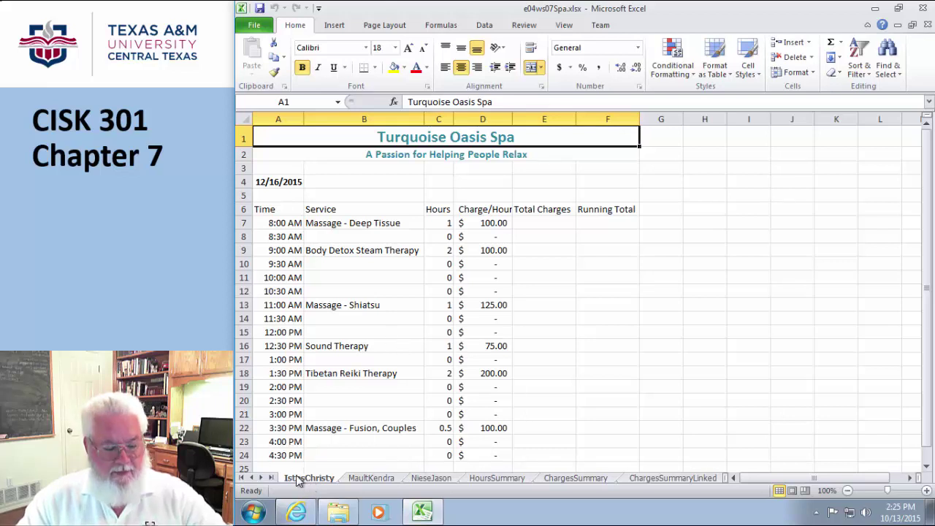
{"action": "left_click", "coordinate": [358, 479], "text": "shift"}
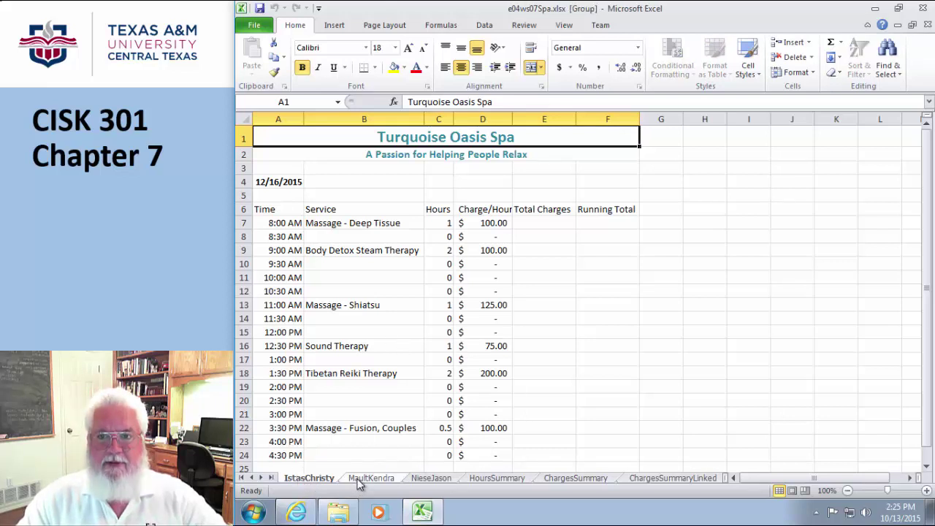
{"action": "left_click", "coordinate": [422, 481], "text": "shift"}
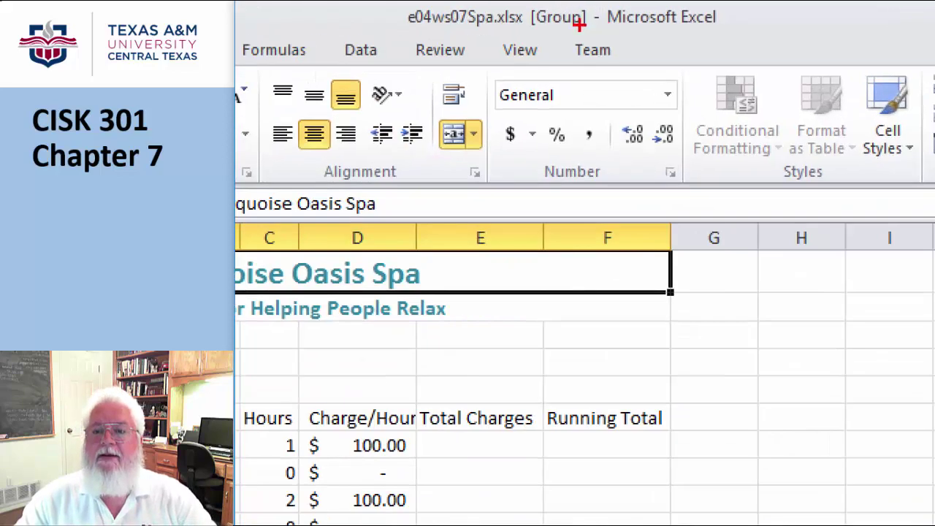
{"action": "mouse_move", "coordinate": [590, 11]}
{"action": "left_mouse_down"}
{"action": "mouse_move", "coordinate": [530, 3]}
{"action": "mouse_move", "coordinate": [528, 29]}
{"action": "mouse_move", "coordinate": [592, 15]}
{"action": "left_mouse_up"}
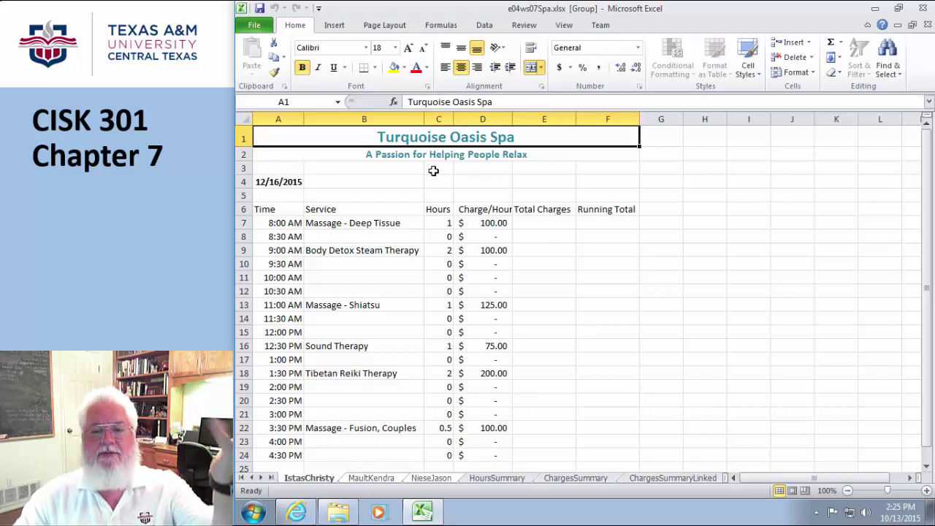
Step: Enter "Hello" in cell H3 on all of the grouped therapist worksheets
{"action": "left_click", "coordinate": [712, 167]}
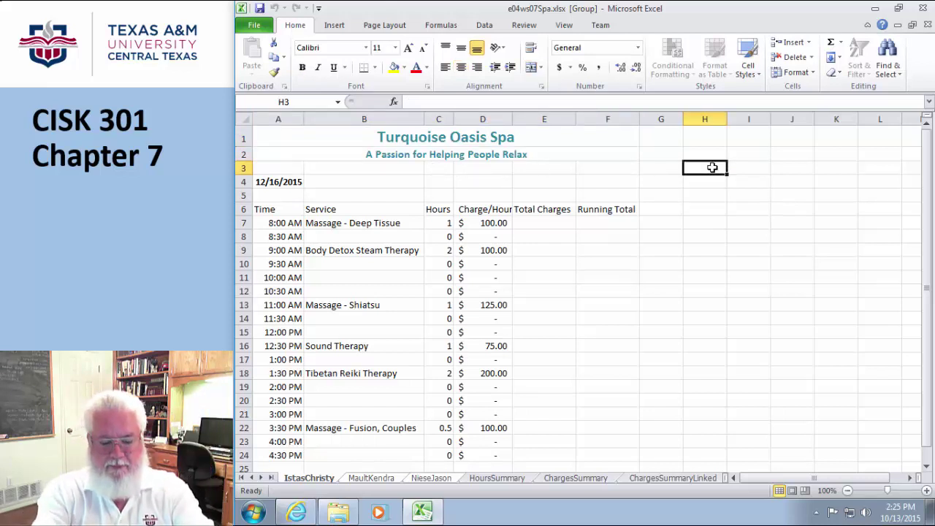
{"action": "type", "text": "Hello"}
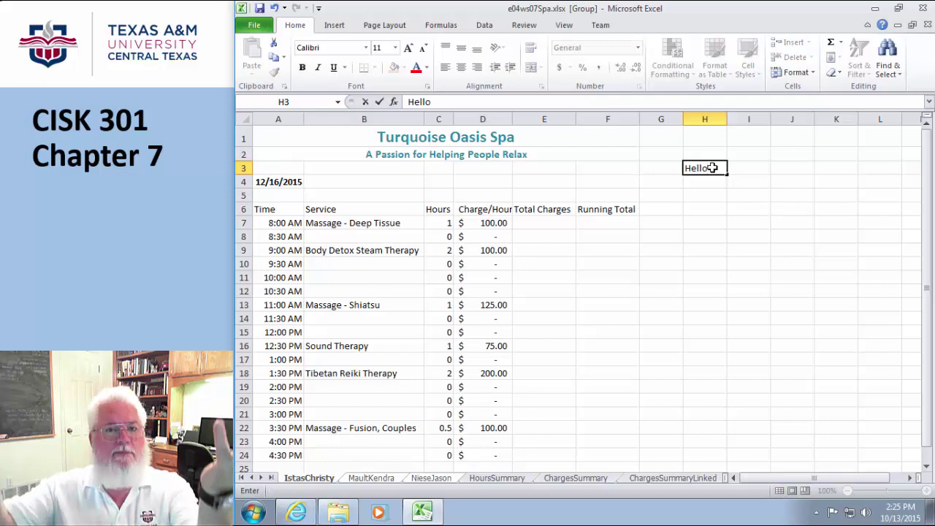
{"action": "left_click", "coordinate": [752, 302]}
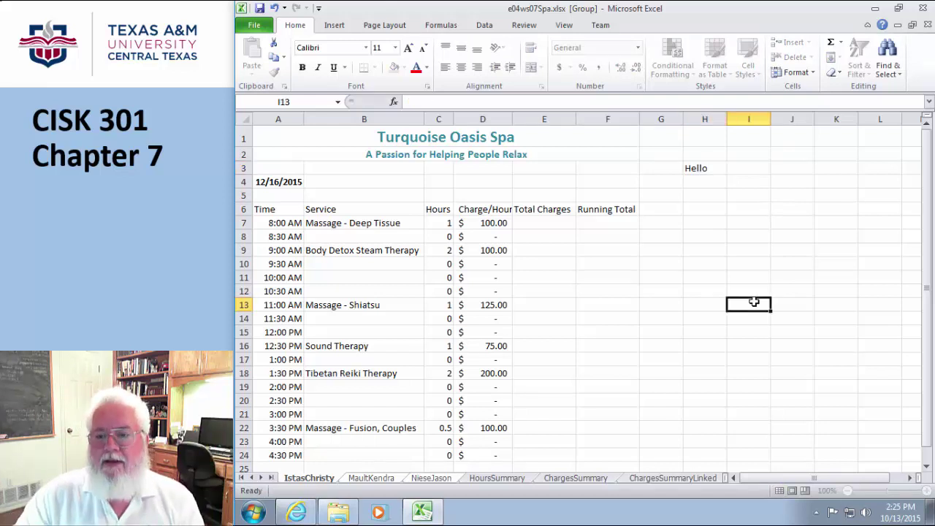
Step: Check H3 across the grouped therapist worksheets, and inspect cells B7 and A7 on the second therapist's sheet
{"action": "left_click", "coordinate": [372, 478]}
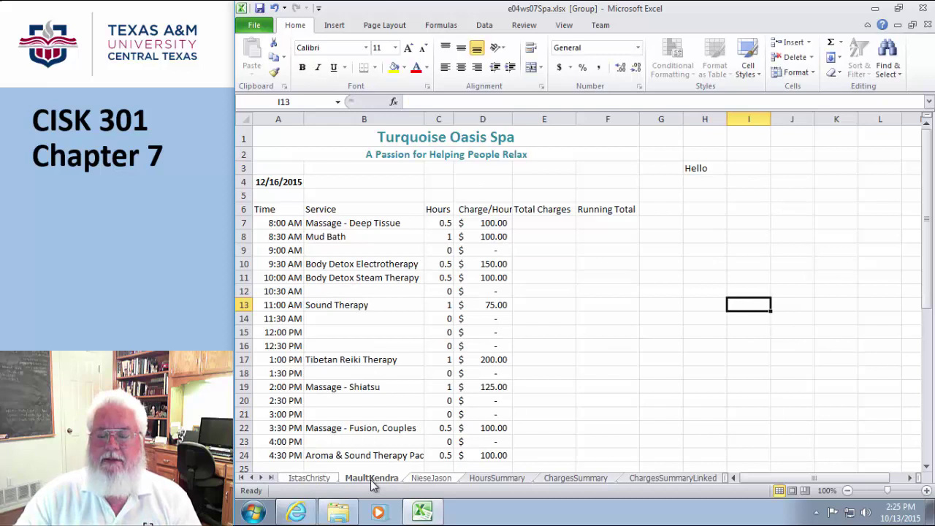
{"action": "left_click", "coordinate": [432, 479]}
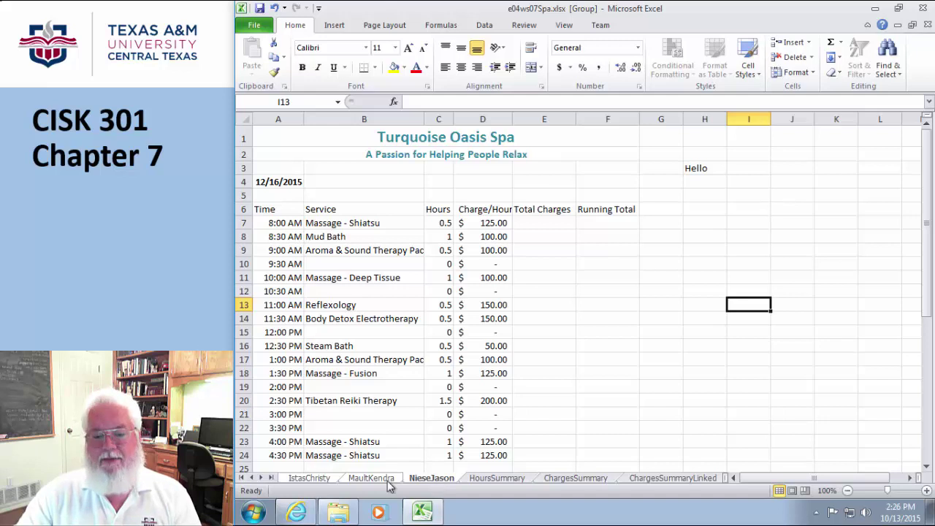
{"action": "left_click", "coordinate": [319, 477]}
{"action": "left_click", "coordinate": [368, 478]}
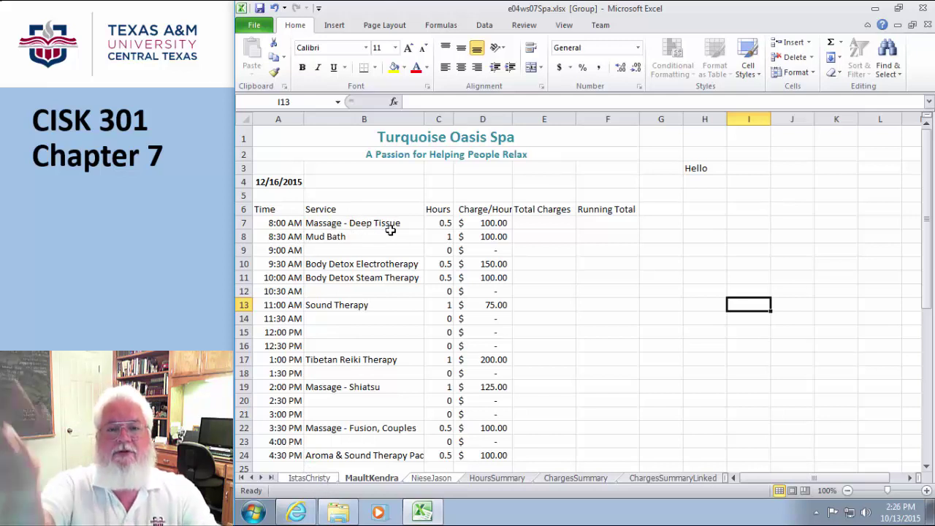
{"action": "left_click", "coordinate": [365, 225]}
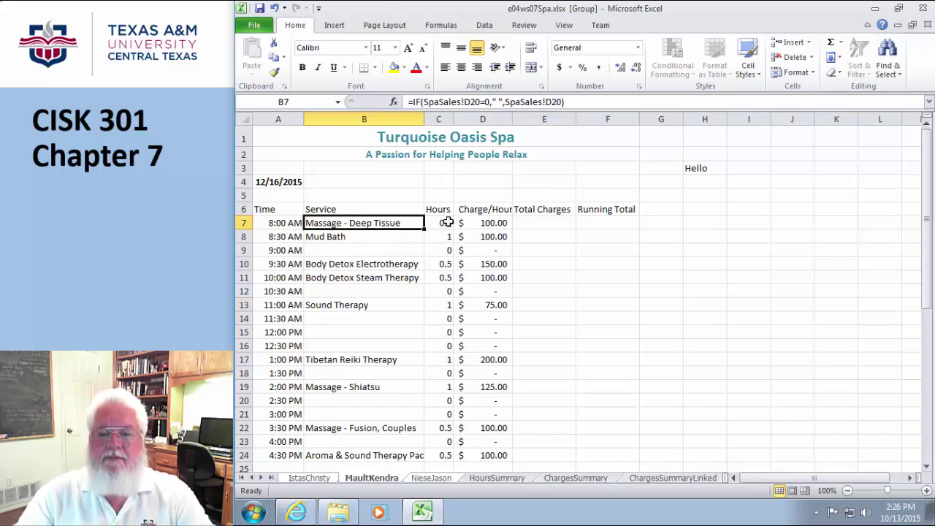
{"action": "left_click", "coordinate": [286, 224]}
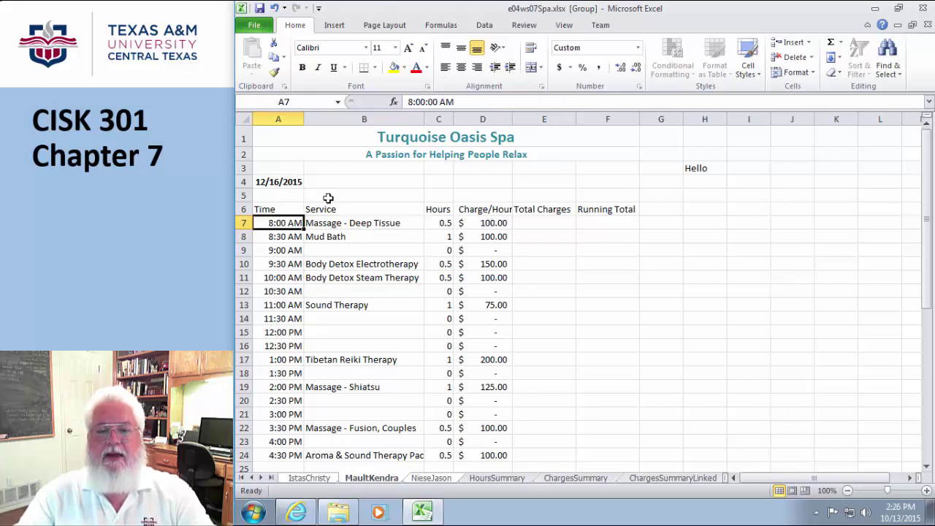
Step: Set the time in cell A7 to 8:05 AM on all of the grouped therapist worksheets
{"action": "left_click", "coordinate": [430, 102]}
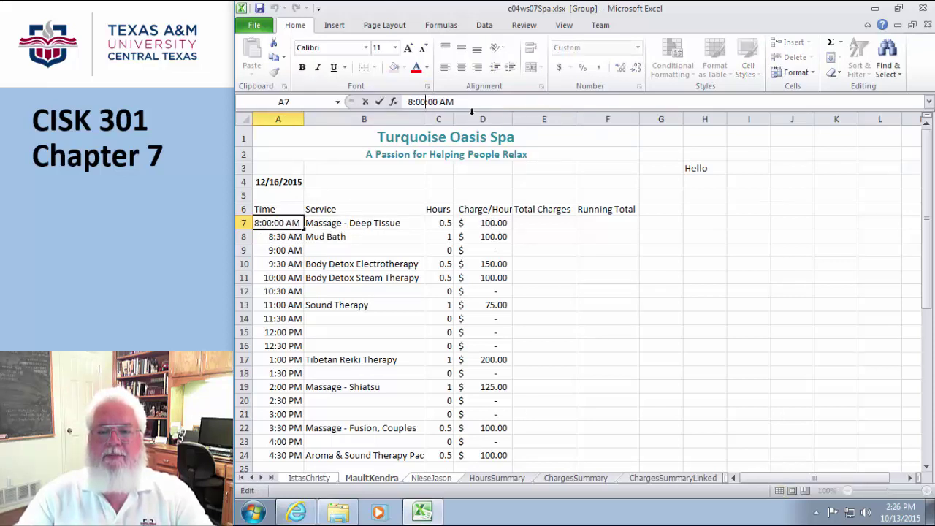
{"action": "key", "text": "BackSpace"}
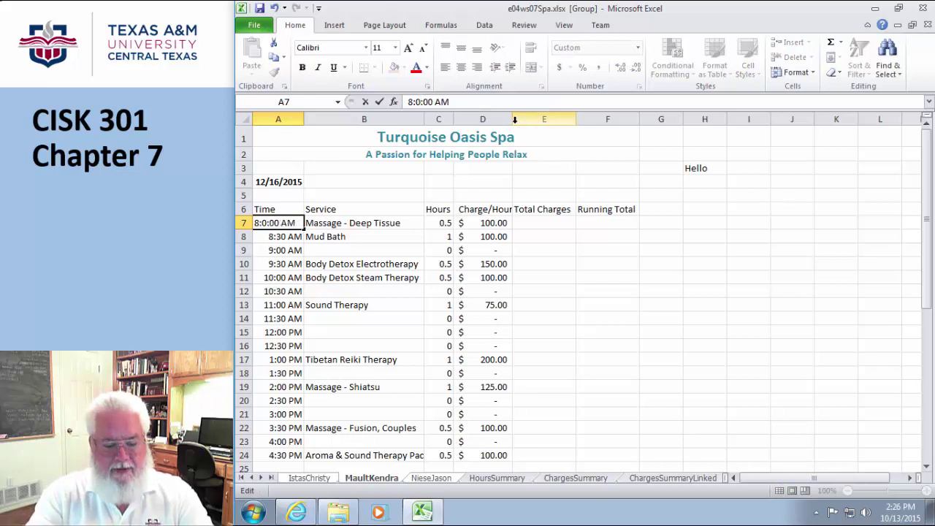
{"action": "type", "text": "5"}
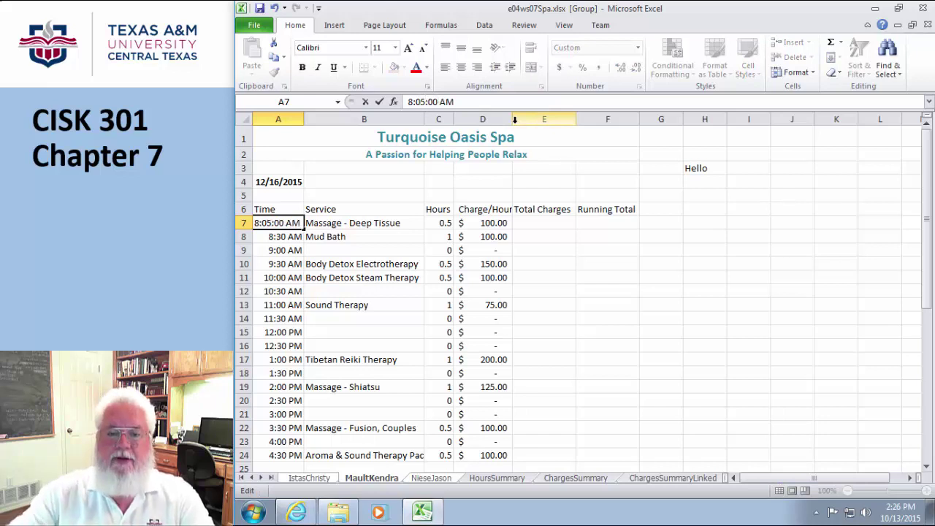
{"action": "left_click", "coordinate": [722, 308]}
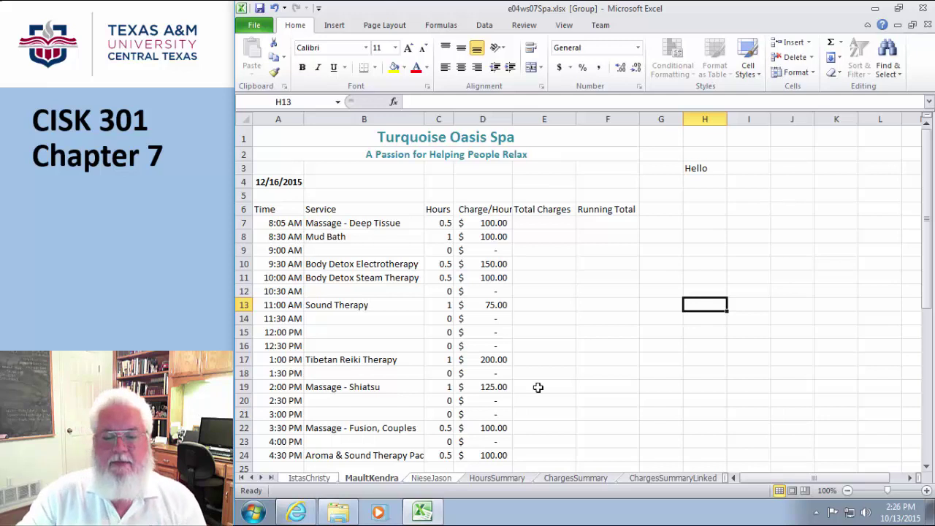
Step: Compare cell A7 across the three therapist worksheets to check that the time change reached each one
{"action": "left_click", "coordinate": [318, 479]}
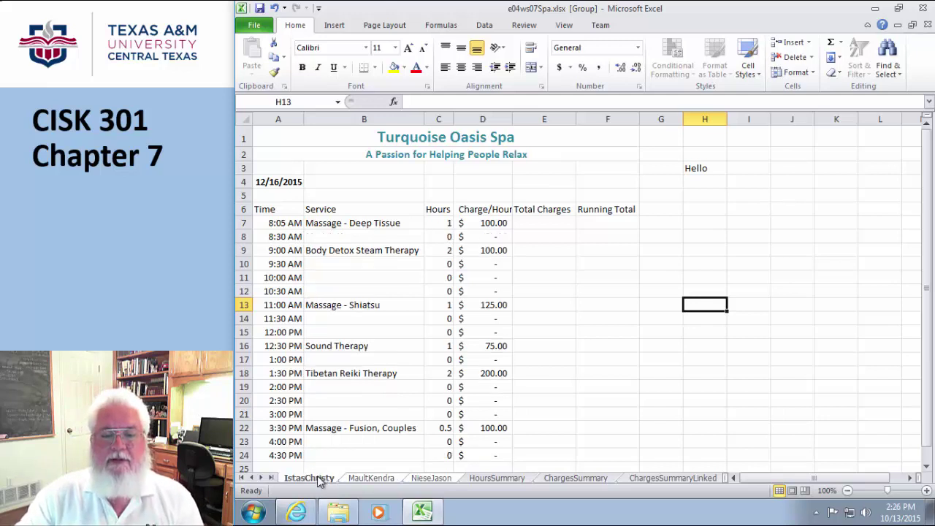
{"action": "left_click", "coordinate": [377, 479]}
{"action": "left_click", "coordinate": [436, 479]}
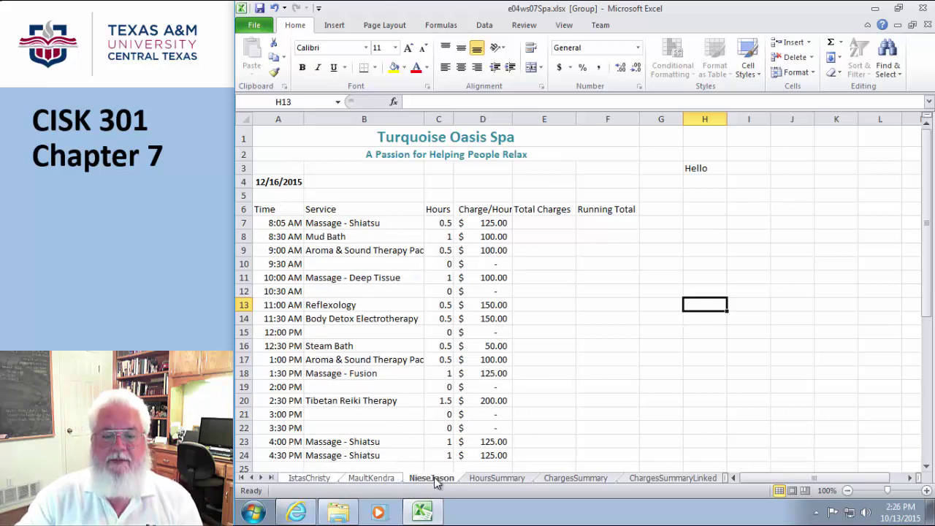
{"action": "left_click", "coordinate": [387, 481]}
{"action": "left_click", "coordinate": [324, 481]}
{"action": "left_click", "coordinate": [370, 480]}
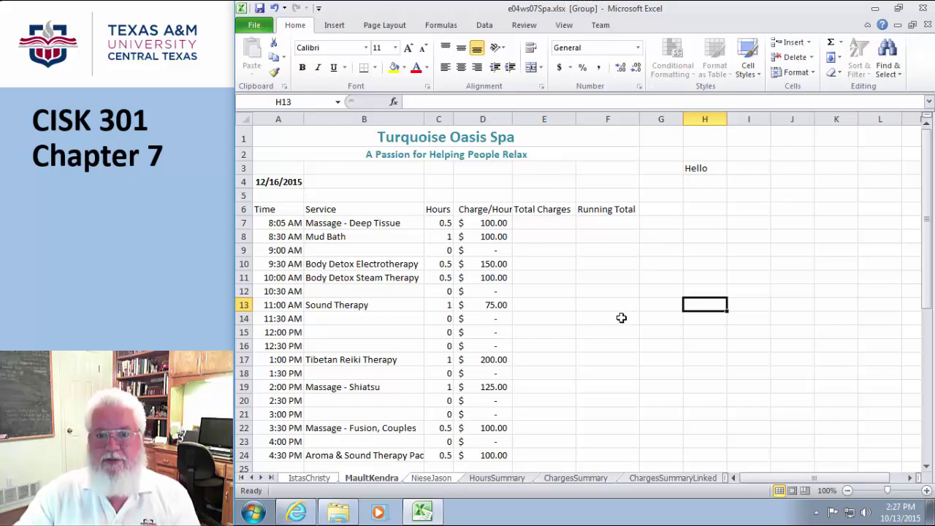
Step: Undo the last time change in A7 and return to the first therapist's worksheet
{"action": "left_click", "coordinate": [274, 8]}
{"action": "left_click", "coordinate": [660, 321]}
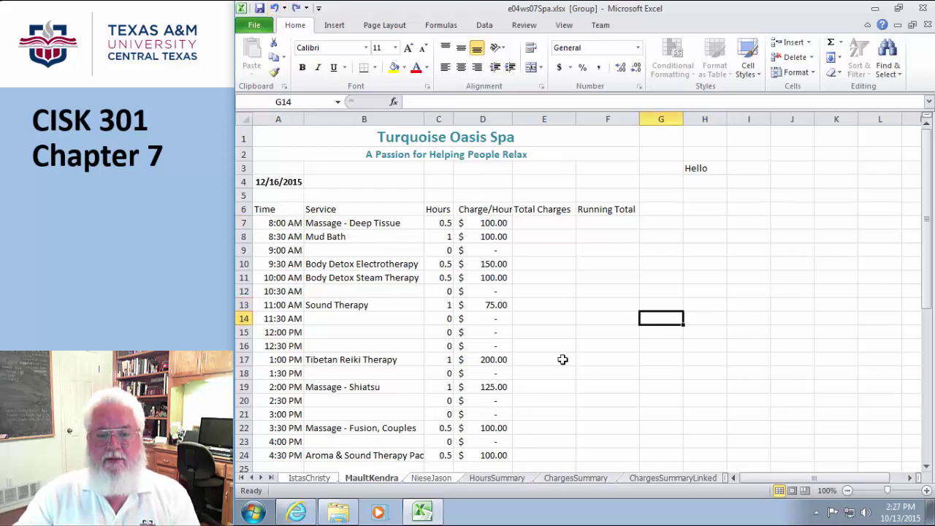
{"action": "left_click", "coordinate": [318, 478]}
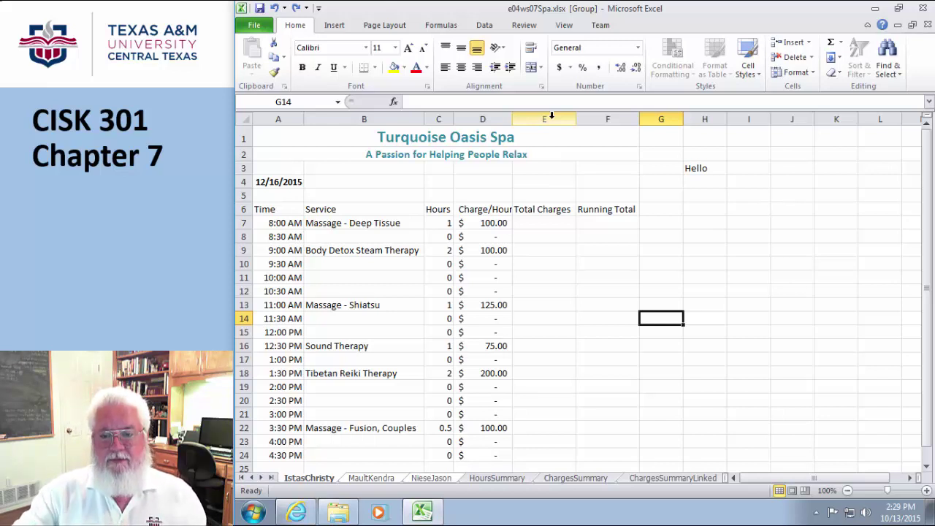
Step: Start a new blank workbook in a separate Excel window and enter the headings Time and Project in A1 and B1
{"action": "left_click", "coordinate": [875, 9]}
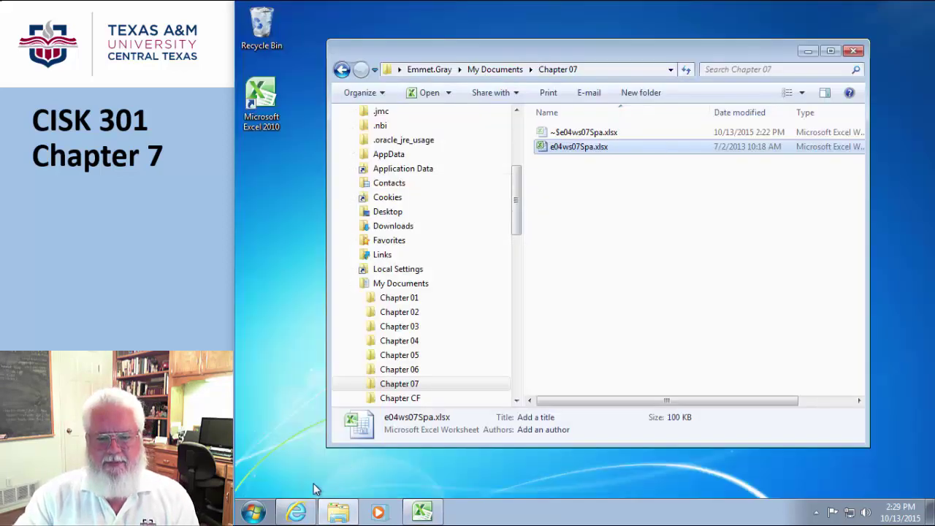
{"action": "double_click", "coordinate": [272, 102]}
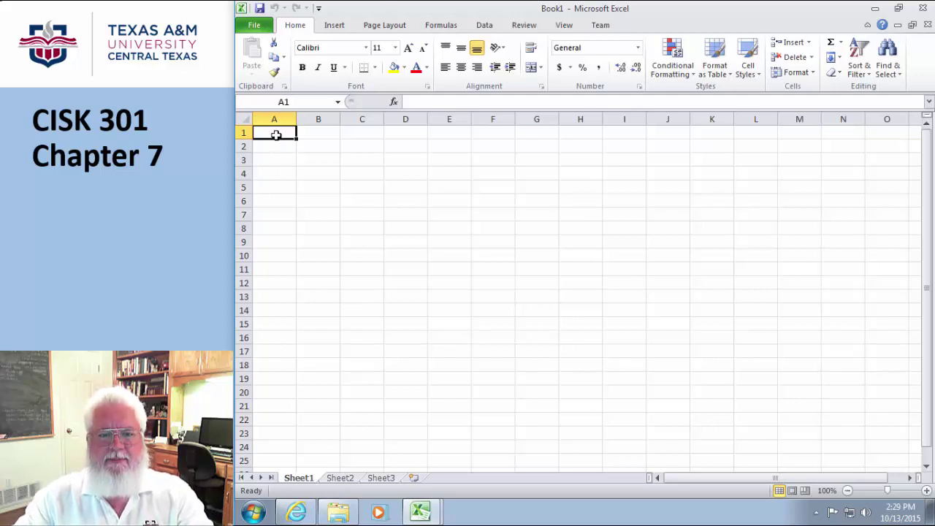
{"action": "type", "text": "T"}
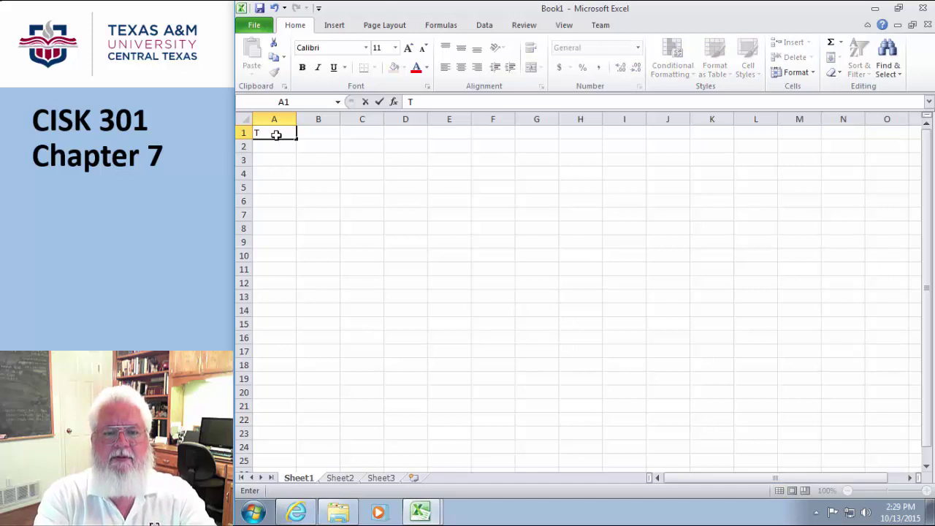
{"action": "type", "text": "ime"}
{"action": "key", "text": "Tab"}
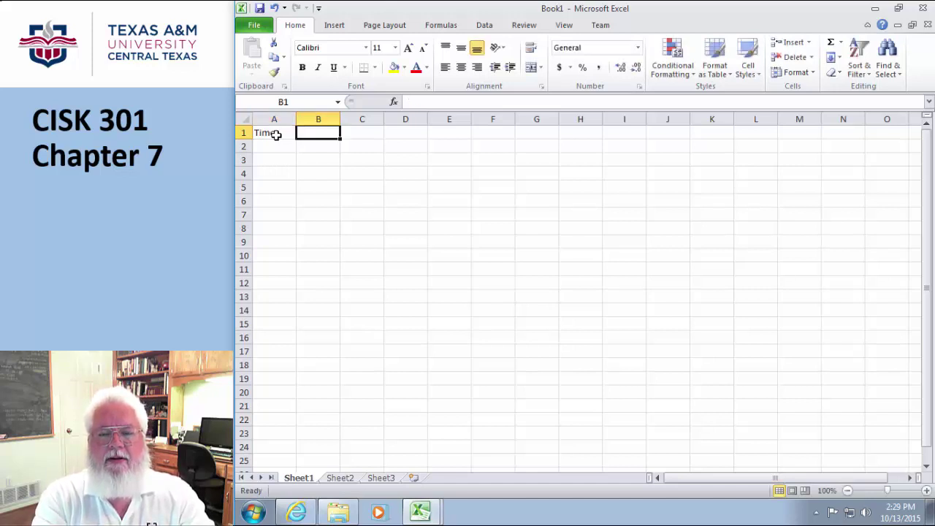
{"action": "type", "text": "P"}
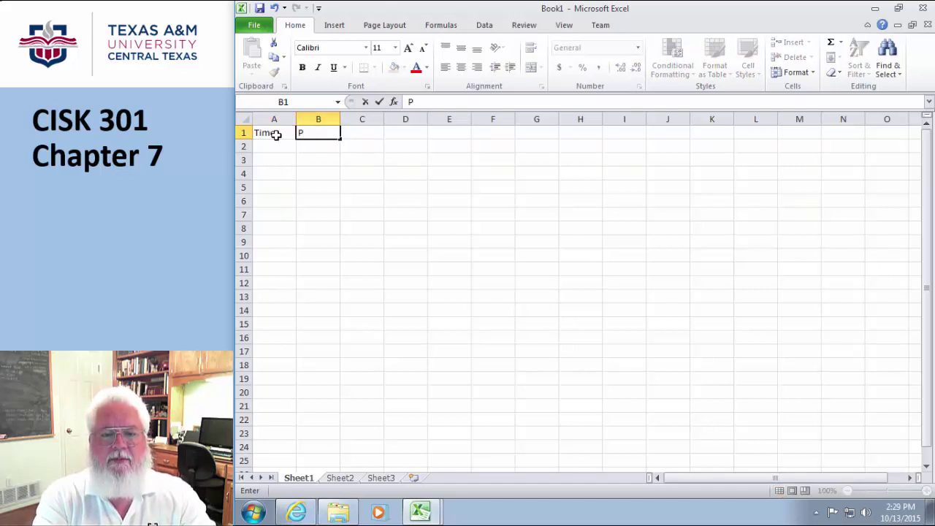
{"action": "type", "text": "roject"}
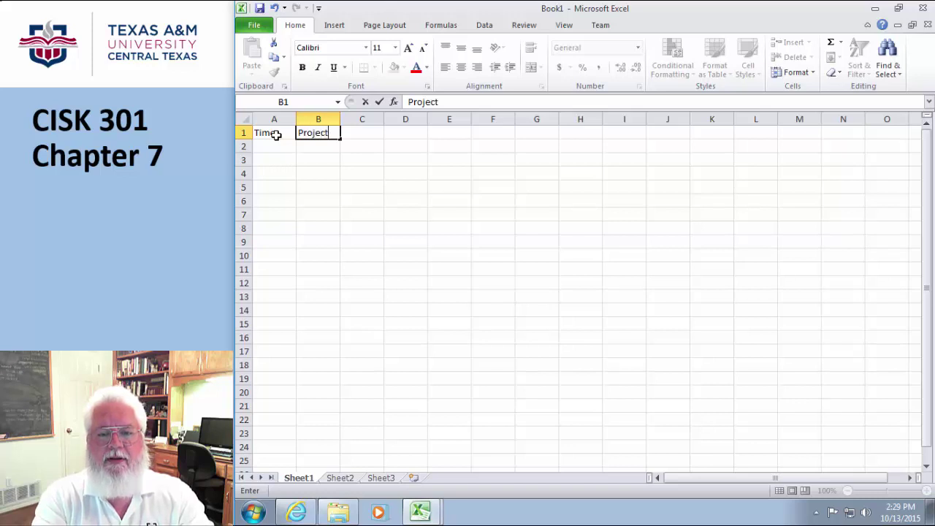
{"action": "key", "text": "Tab"}
Step: Enter the headings Hour, Bill Rate and Total in cells C1, D1 and E1 of Sheet1
{"action": "type", "text": "H"}
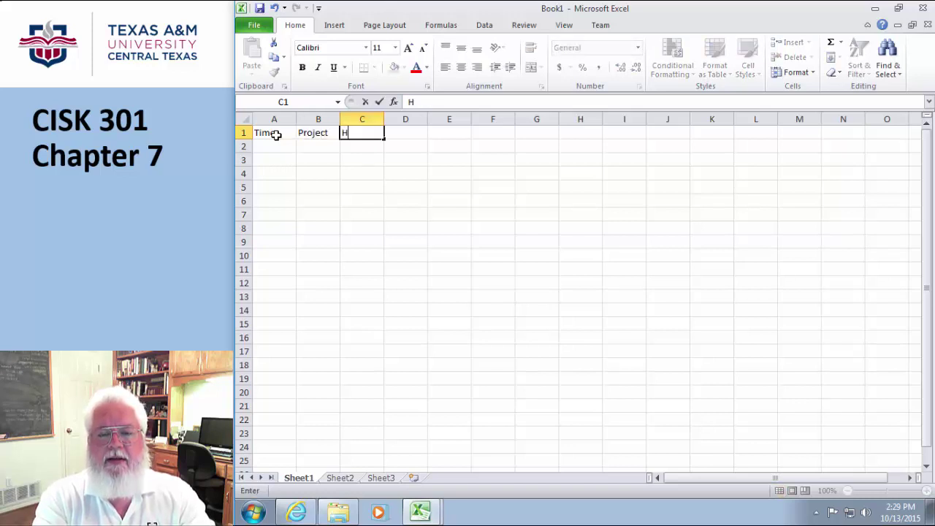
{"action": "type", "text": "our"}
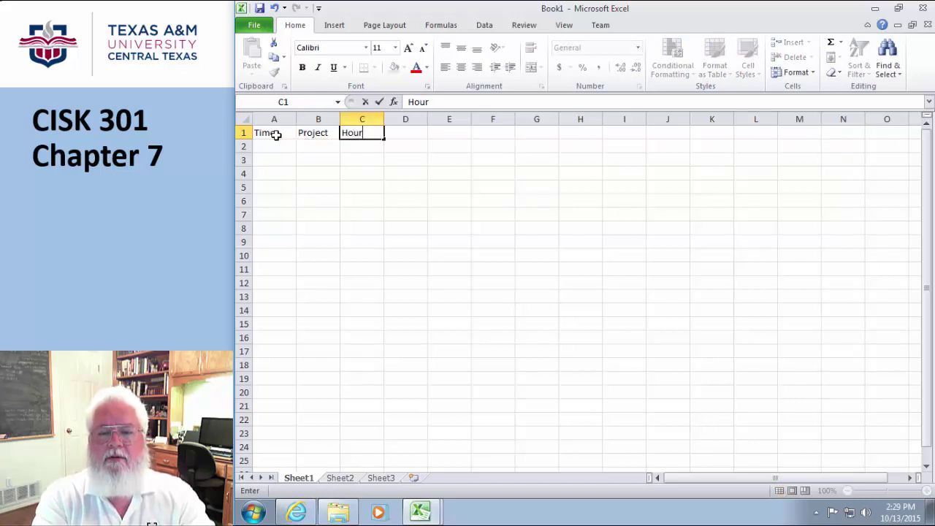
{"action": "key", "text": "Tab"}
{"action": "type", "text": "B"}
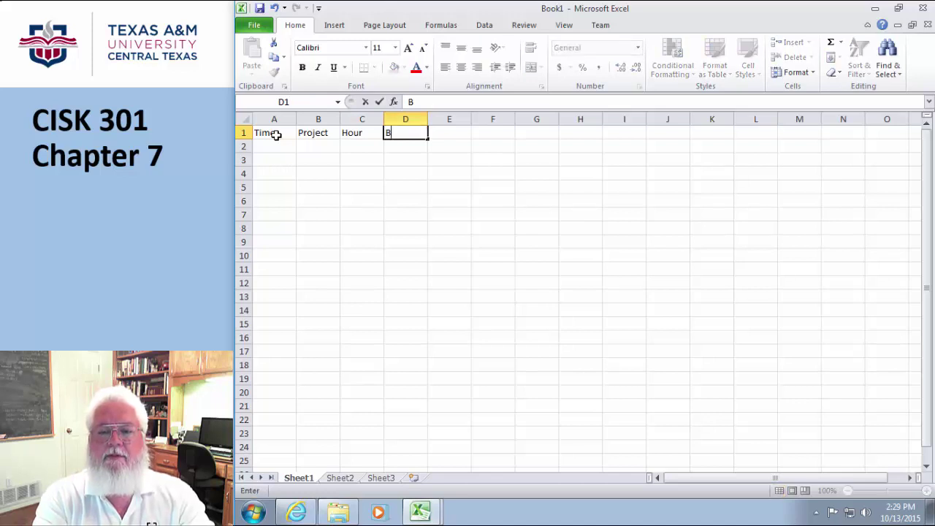
{"action": "type", "text": "ill Rate"}
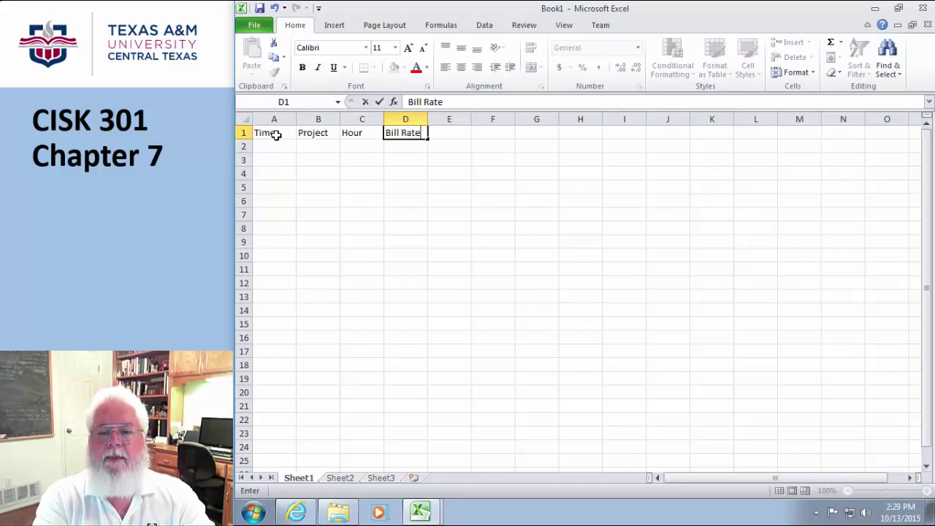
{"action": "key", "text": "Tab"}
{"action": "type", "text": "Total"}
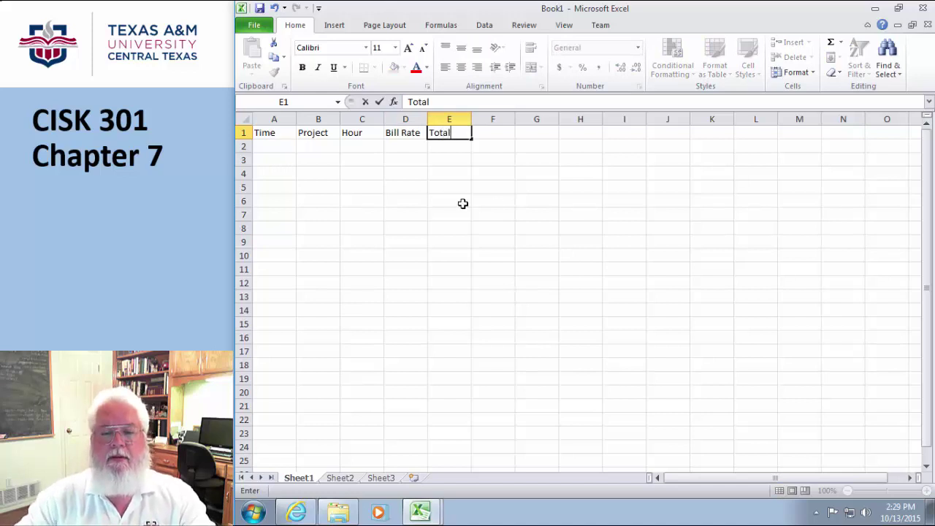
{"action": "left_click", "coordinate": [447, 184]}
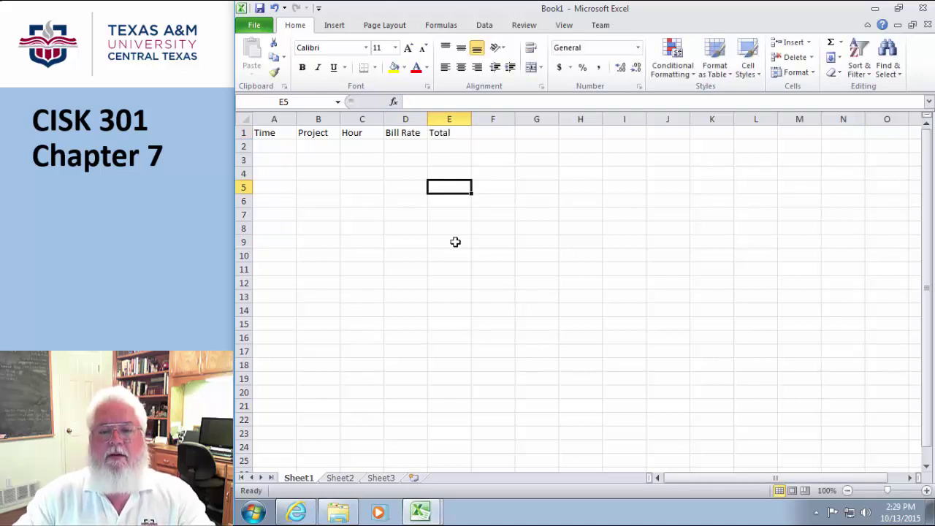
{"action": "left_click", "coordinate": [274, 146]}
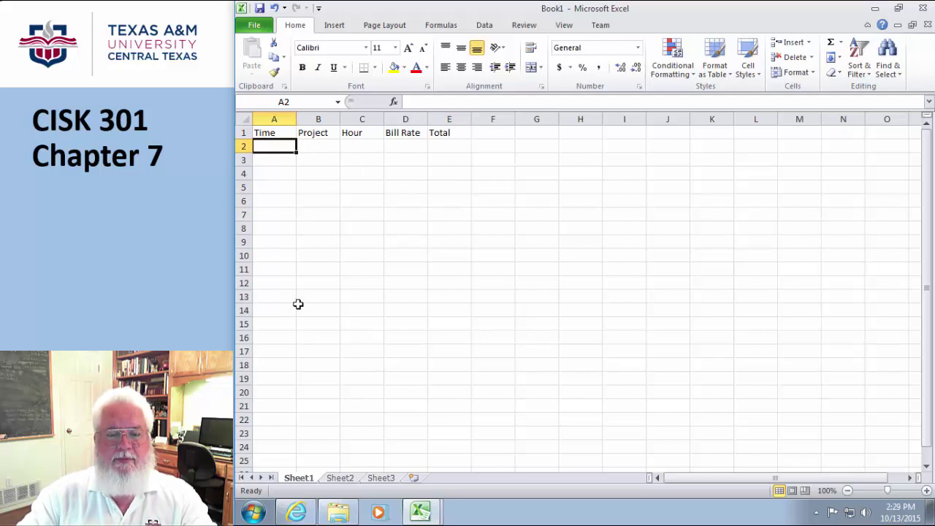
Step: Rename Sheet1, Sheet2 and Sheet3, giving each worksheet the first name of a different employee
{"action": "right_click", "coordinate": [305, 482]}
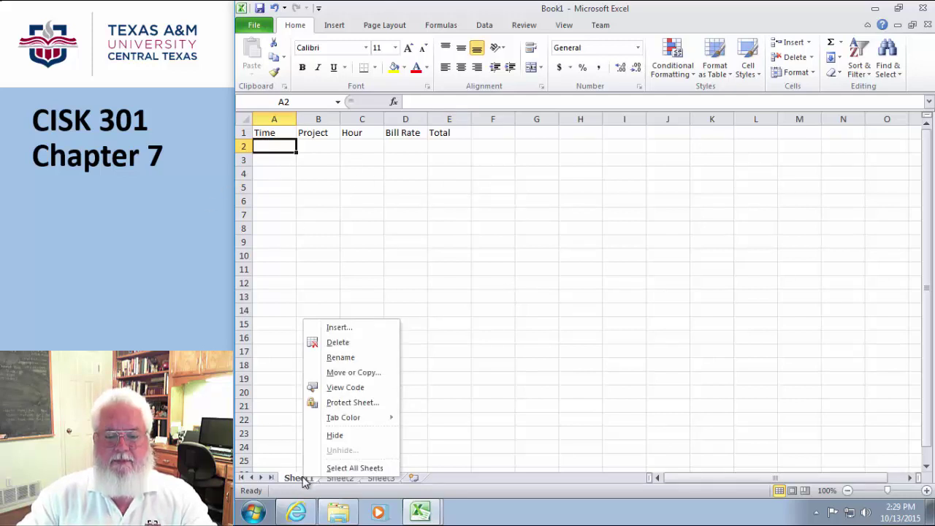
{"action": "left_click", "coordinate": [339, 357]}
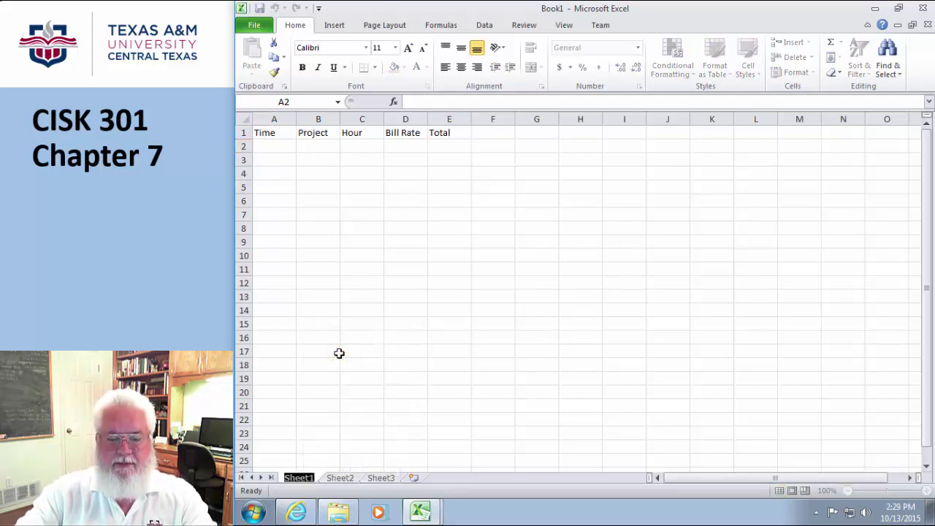
{"action": "type", "text": "Bob"}
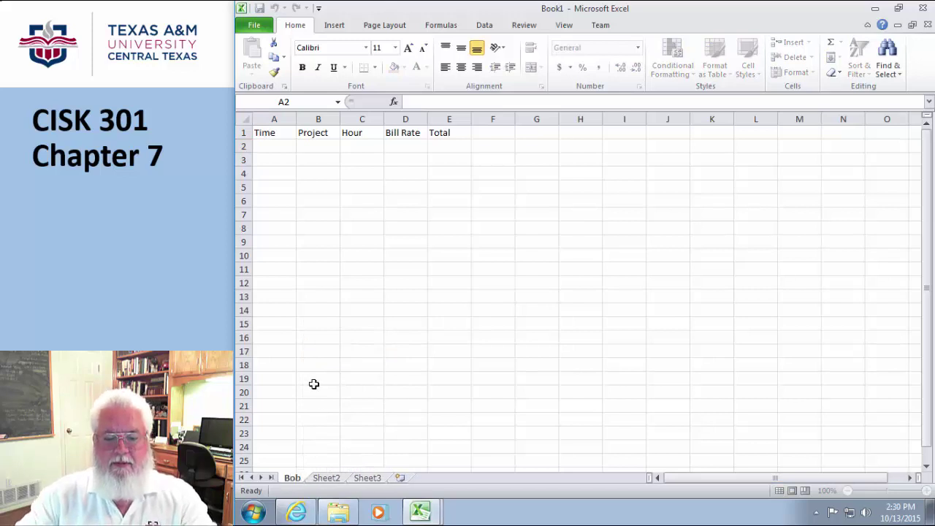
{"action": "left_click", "coordinate": [334, 481]}
{"action": "right_click", "coordinate": [334, 481]}
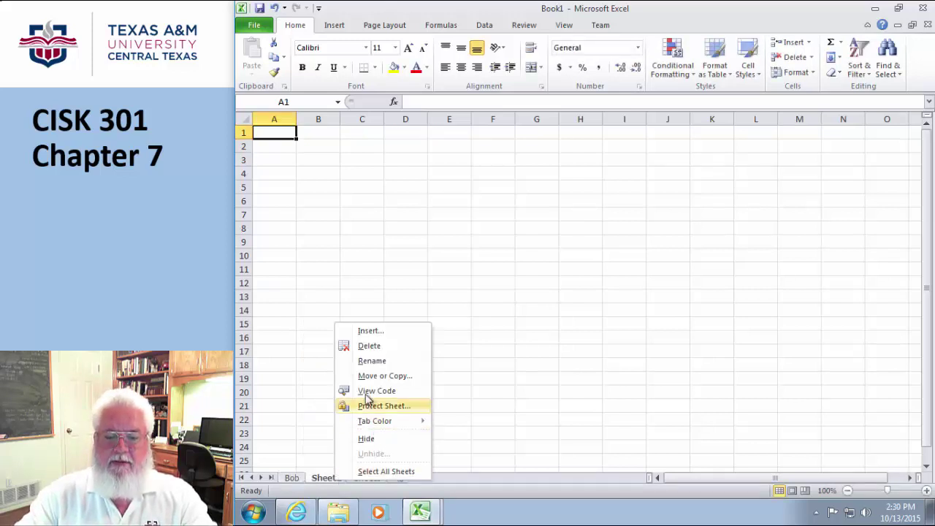
{"action": "left_click", "coordinate": [371, 360]}
{"action": "type", "text": "Sally"}
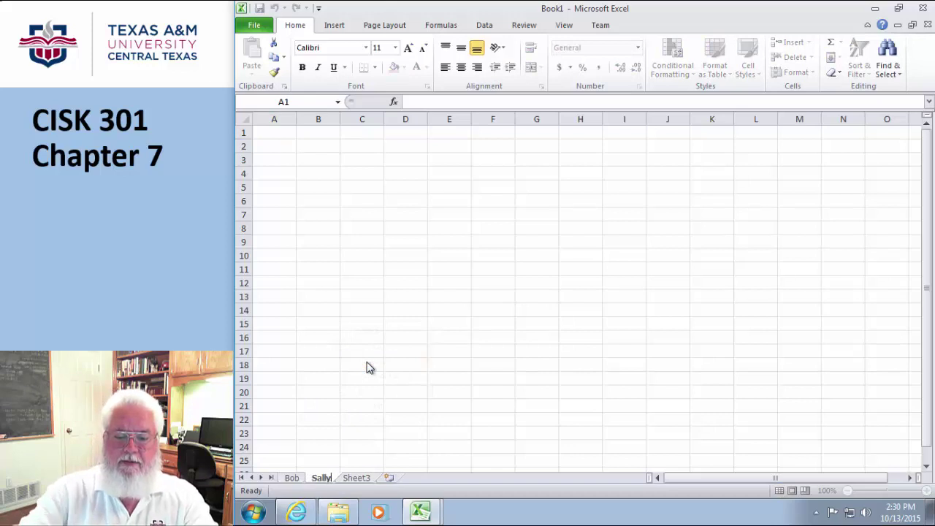
{"action": "left_click", "coordinate": [356, 477]}
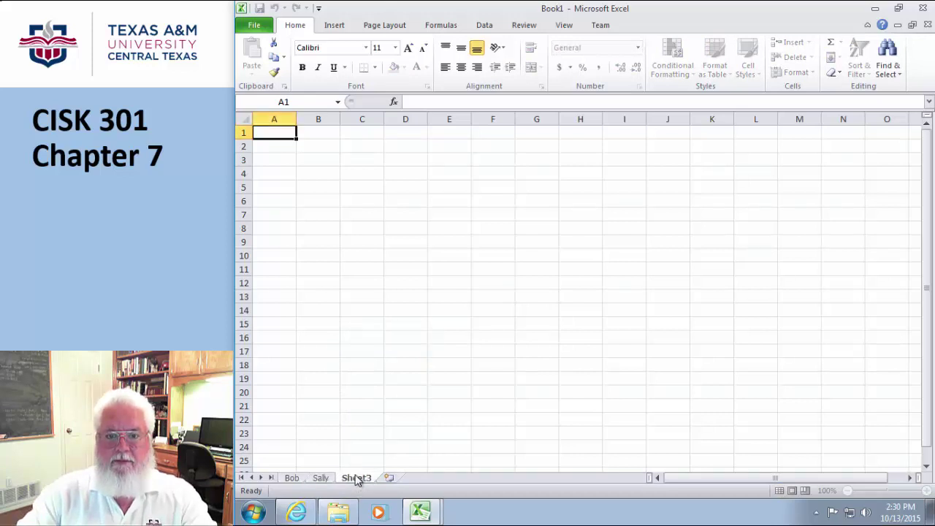
{"action": "right_click", "coordinate": [356, 478]}
{"action": "left_click", "coordinate": [391, 358]}
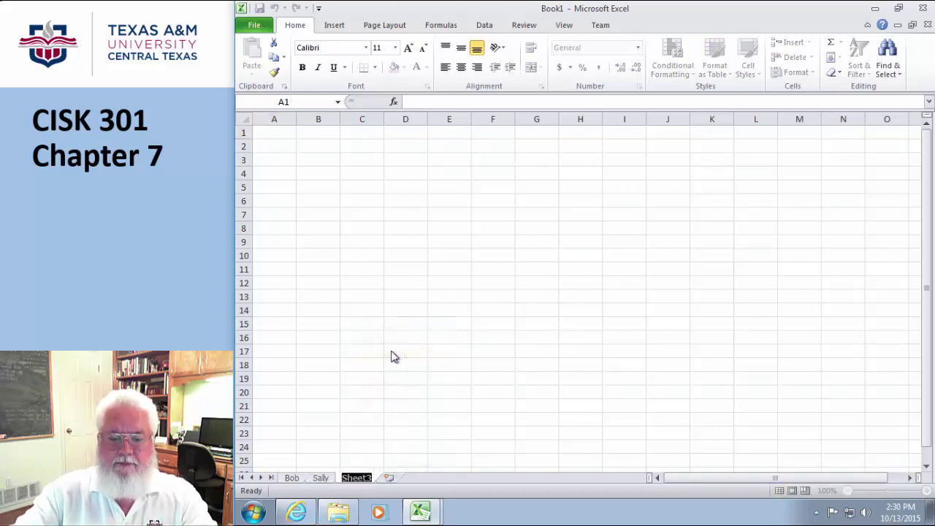
{"action": "type", "text": "Fred"}
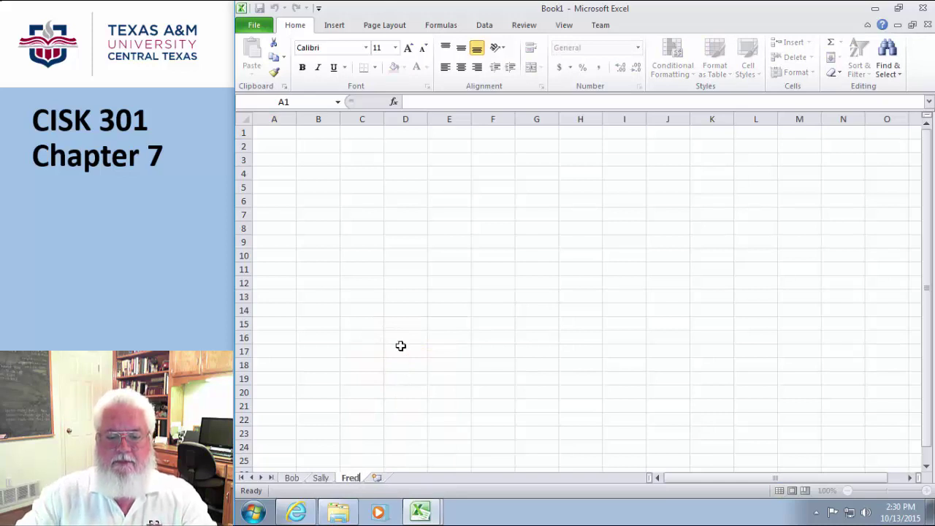
{"action": "left_click", "coordinate": [401, 349]}
Step: Check the three renamed worksheets and group them, starting from the first one with the headings
{"action": "left_click", "coordinate": [291, 478]}
{"action": "left_click", "coordinate": [320, 478]}
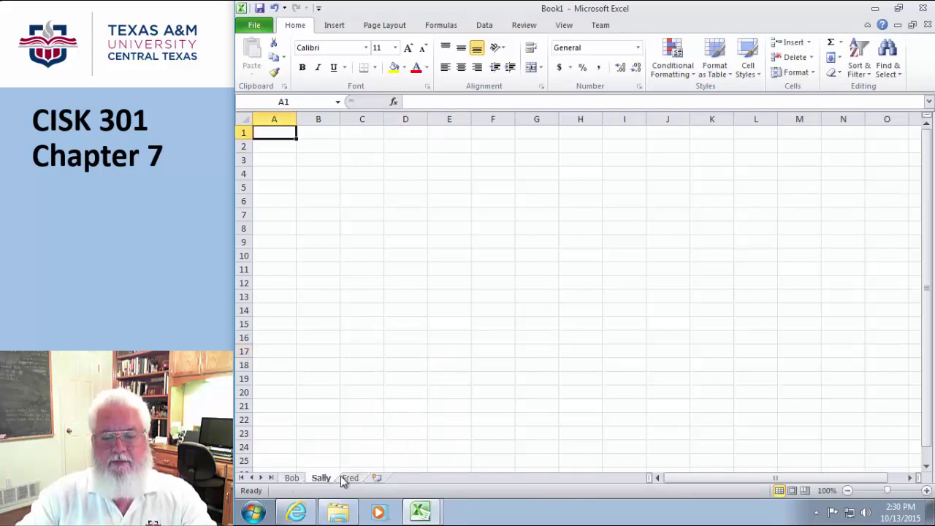
{"action": "left_click", "coordinate": [349, 477]}
{"action": "left_click", "coordinate": [296, 477]}
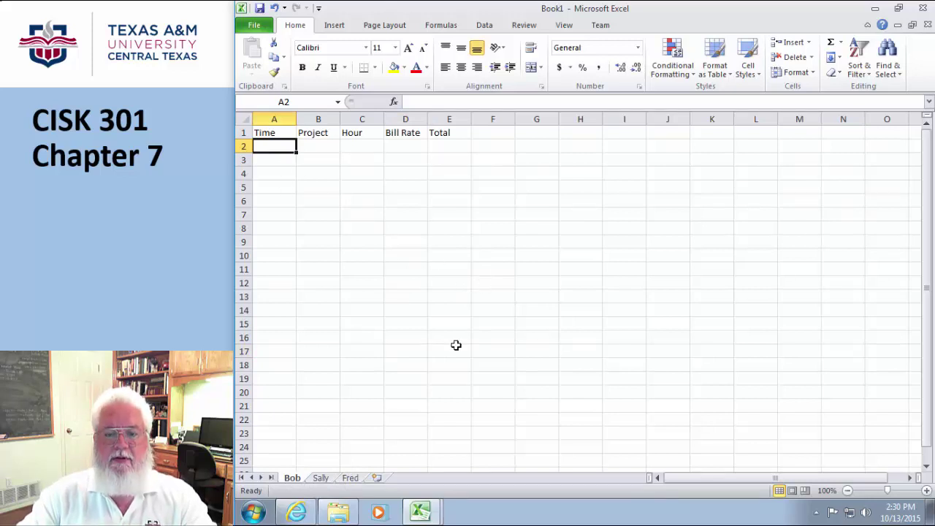
{"action": "left_click", "coordinate": [319, 479], "text": "ctrl"}
{"action": "left_click", "coordinate": [352, 479], "text": "ctrl"}
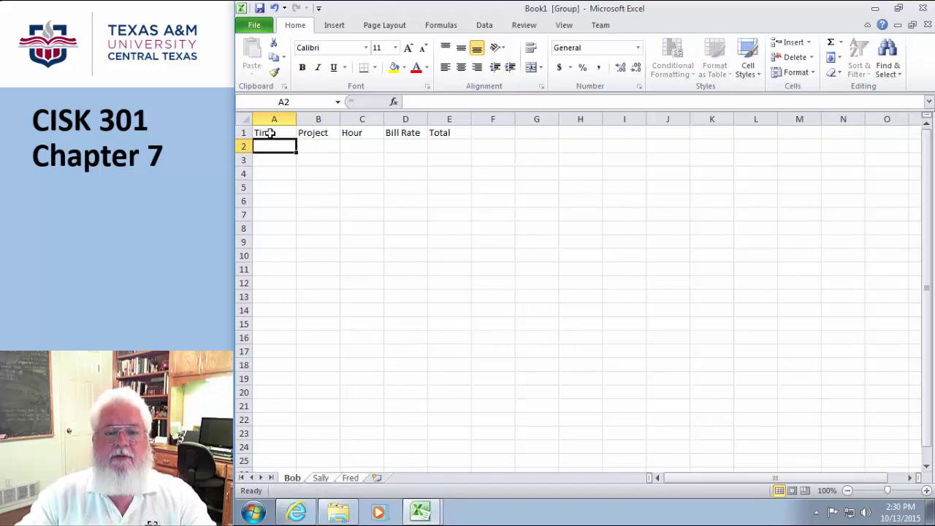
Step: Format the headings in A1:E1 of the grouped sheets with a light gray fill, bold centered text and borders on all sides
{"action": "left_click_drag", "start_coordinate": [271, 132], "coordinate": [431, 131]}
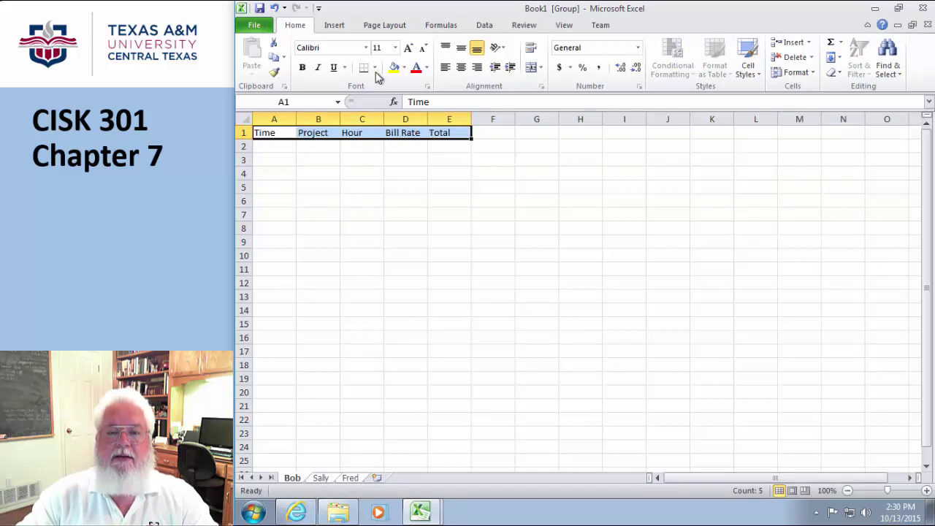
{"action": "left_click", "coordinate": [403, 67]}
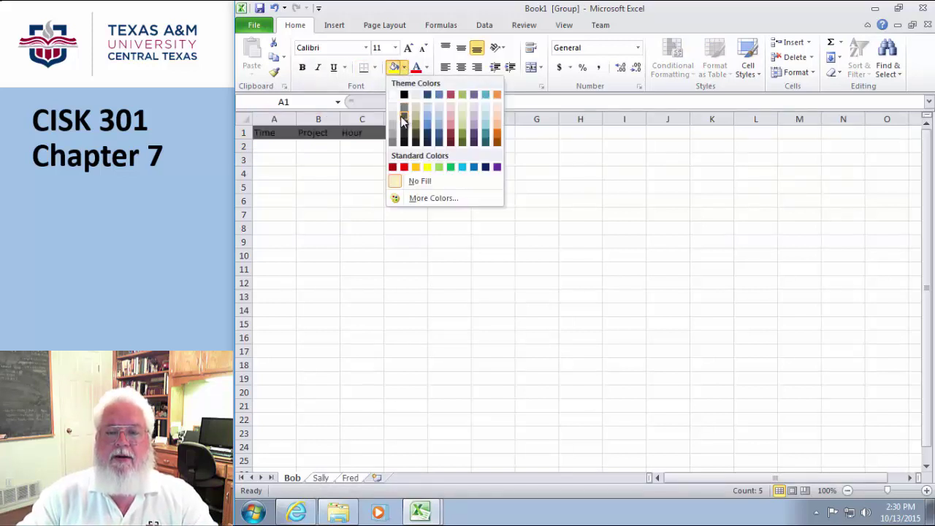
{"action": "left_click", "coordinate": [395, 121]}
{"action": "left_click", "coordinate": [302, 67]}
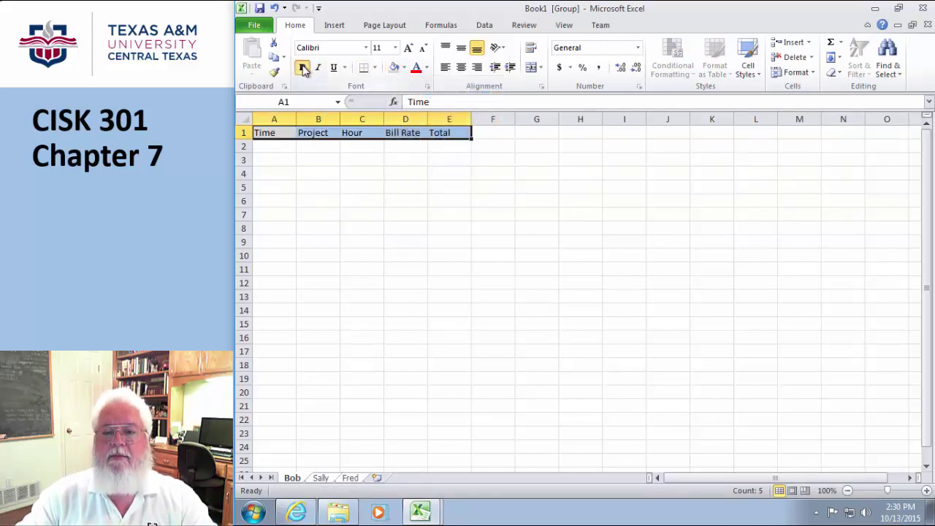
{"action": "left_click", "coordinate": [462, 67]}
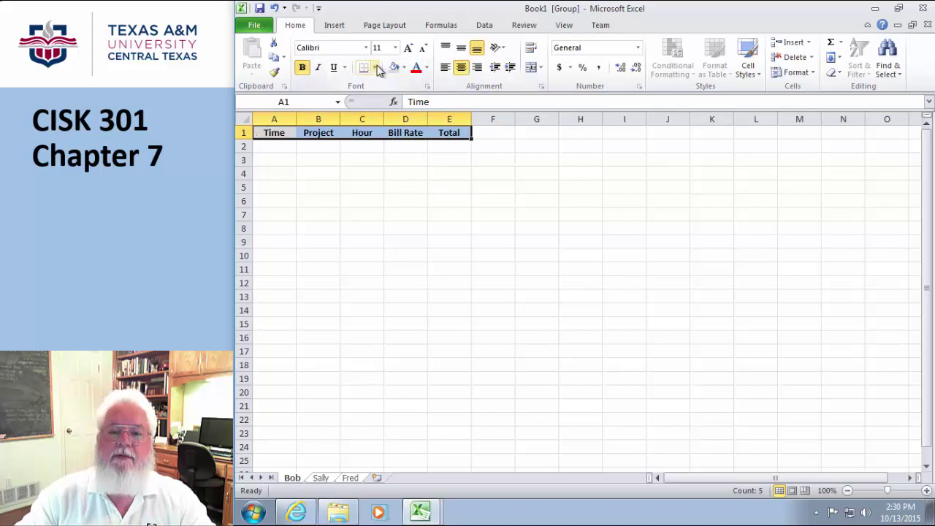
{"action": "left_click", "coordinate": [374, 68]}
{"action": "left_click", "coordinate": [395, 176]}
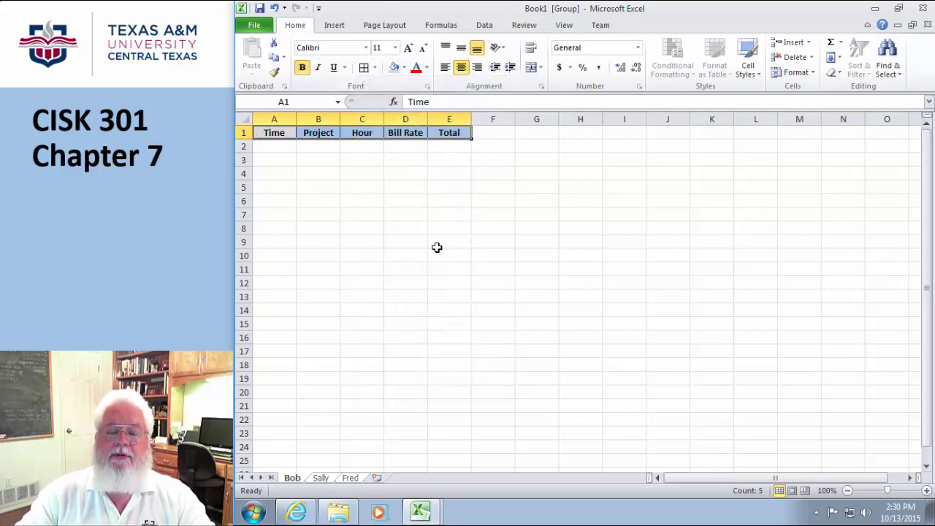
{"action": "left_click", "coordinate": [441, 249]}
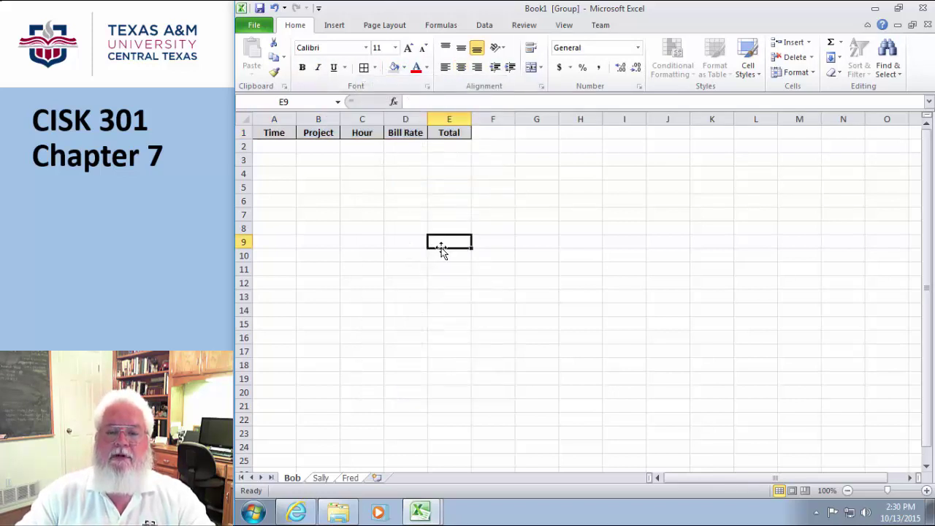
Step: Enter the times 8:00 AM in A2 and 9:00 AM in A3 of the grouped sheets
{"action": "left_click", "coordinate": [274, 148]}
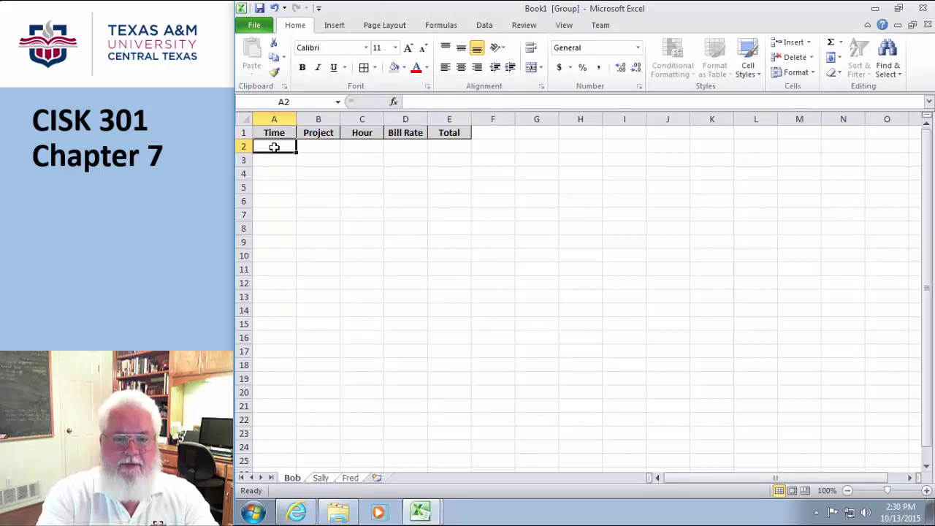
{"action": "type", "text": "8"}
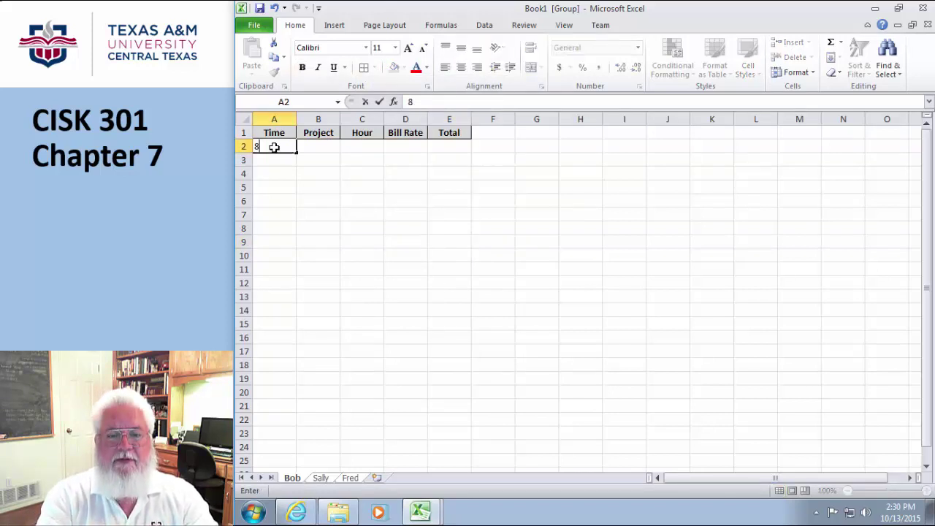
{"action": "type", "text": ":00"}
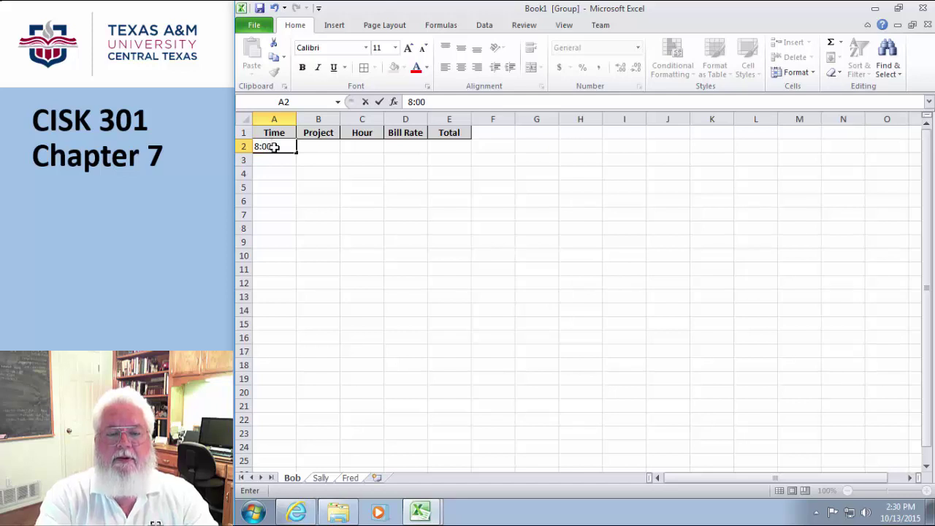
{"action": "type", "text": " AM"}
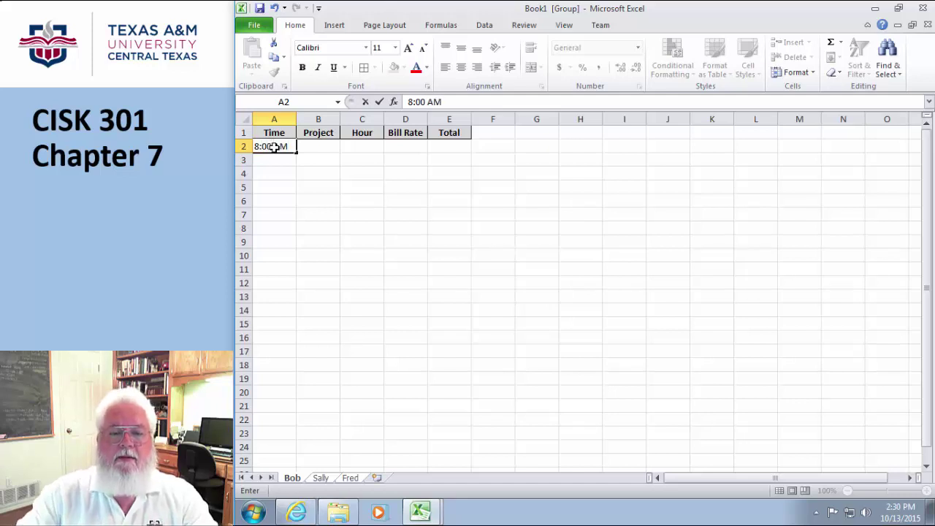
{"action": "left_click", "coordinate": [271, 161]}
{"action": "type", "text": "9"}
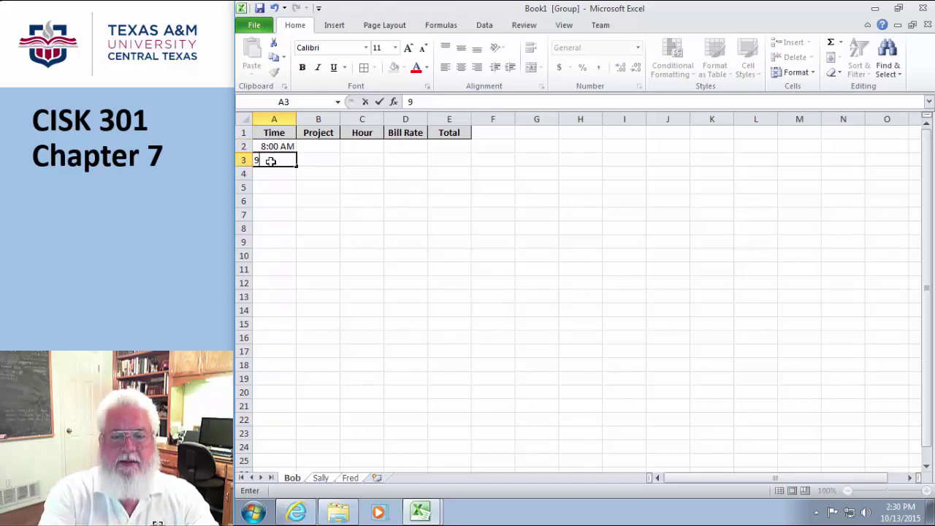
{"action": "type", "text": ":00 Am"}
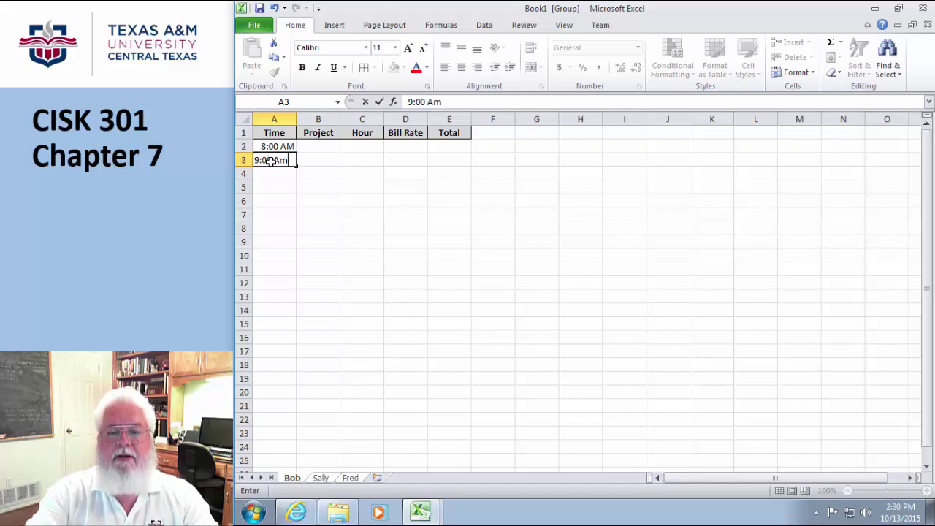
{"action": "key", "text": "BackSpace"}
{"action": "type", "text": "M"}
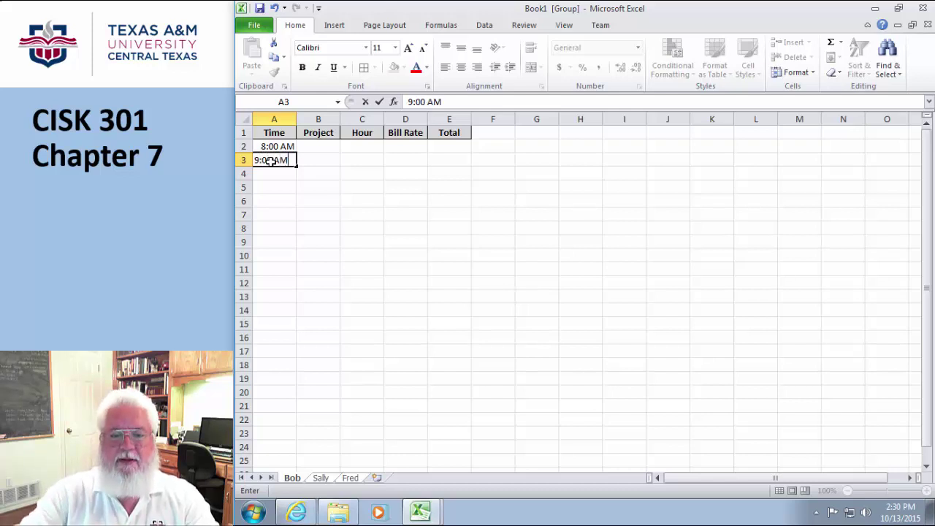
Step: Extend the hourly times down to 5:00 PM in A11 and apply borders to all cells in A1:E11
{"action": "left_click", "coordinate": [292, 188]}
{"action": "left_click_drag", "start_coordinate": [280, 146], "coordinate": [300, 280]}
{"action": "left_click", "coordinate": [344, 321]}
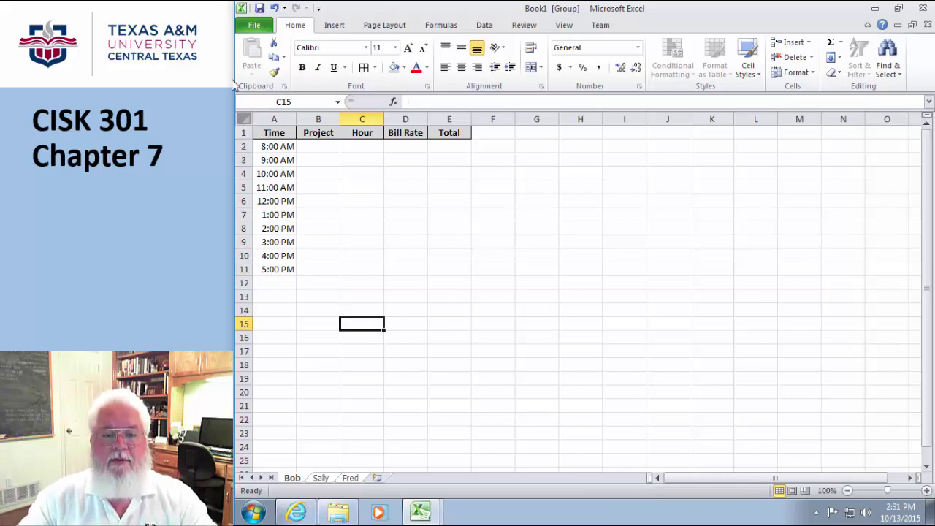
{"action": "left_click_drag", "start_coordinate": [271, 131], "coordinate": [447, 269]}
{"action": "left_click", "coordinate": [363, 67]}
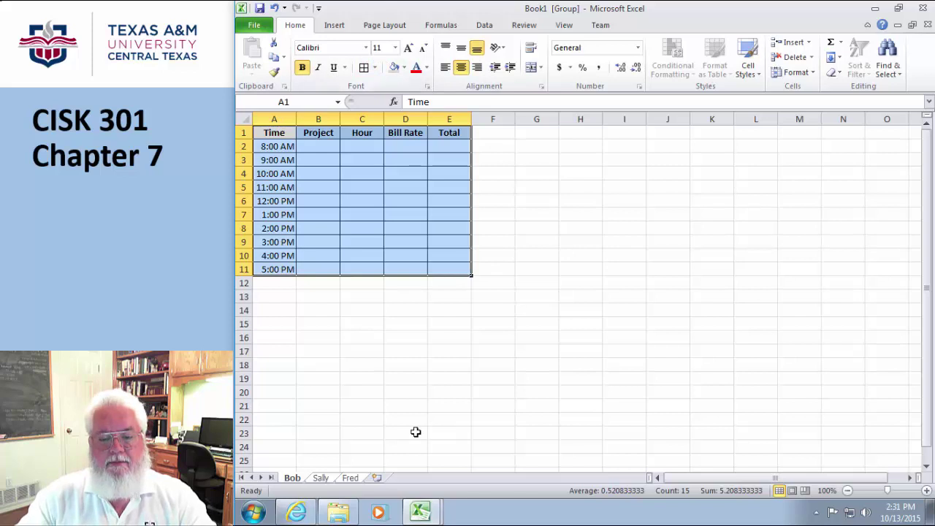
Step: Compare the three worksheets to examine which headings, times and formatting each one contains
{"action": "left_click", "coordinate": [325, 479]}
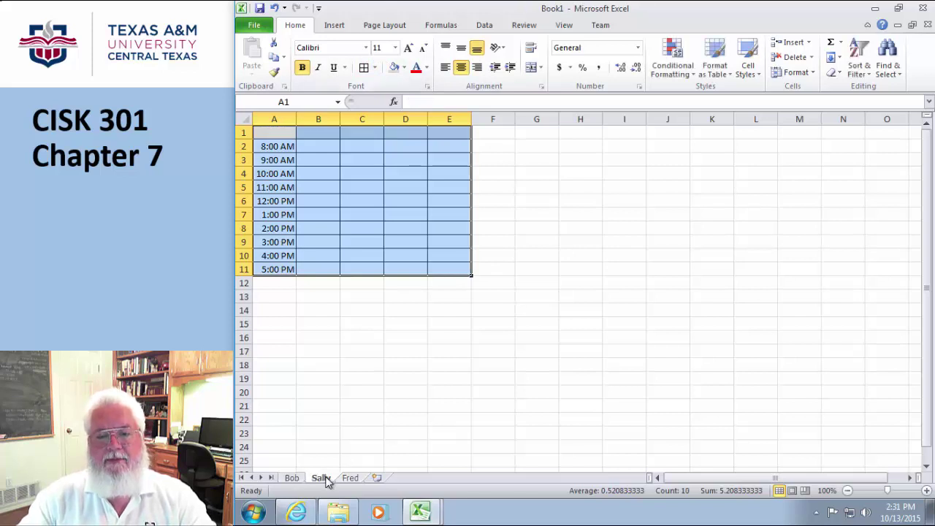
{"action": "left_click", "coordinate": [355, 479]}
{"action": "left_click", "coordinate": [321, 480]}
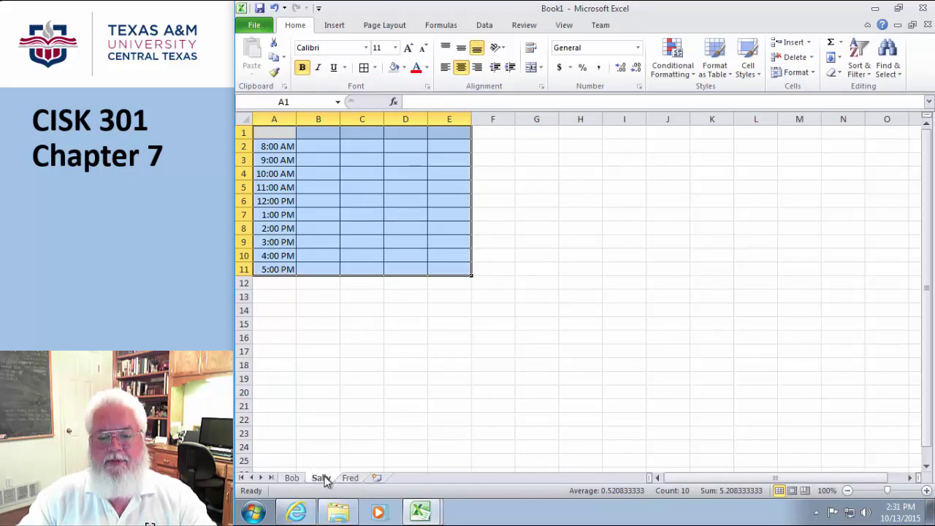
{"action": "left_click", "coordinate": [293, 479]}
{"action": "left_click", "coordinate": [323, 480]}
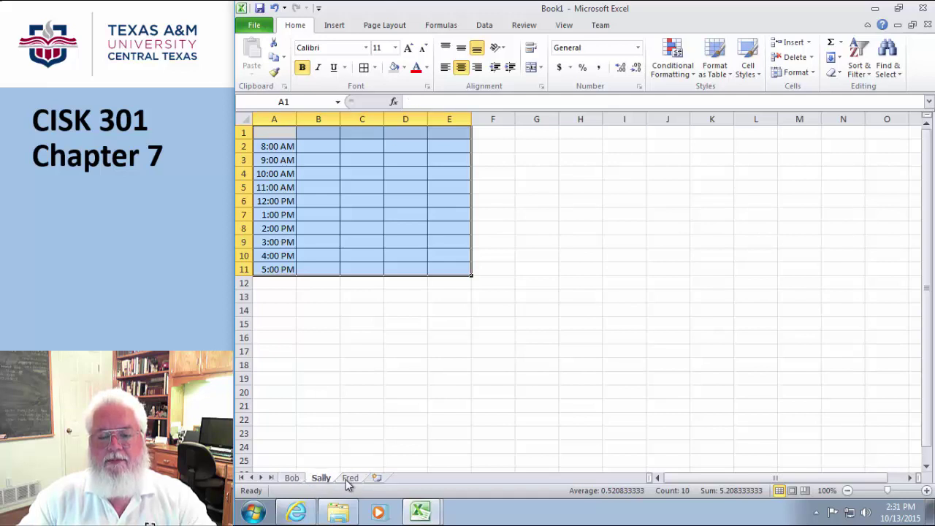
{"action": "left_click", "coordinate": [293, 479]}
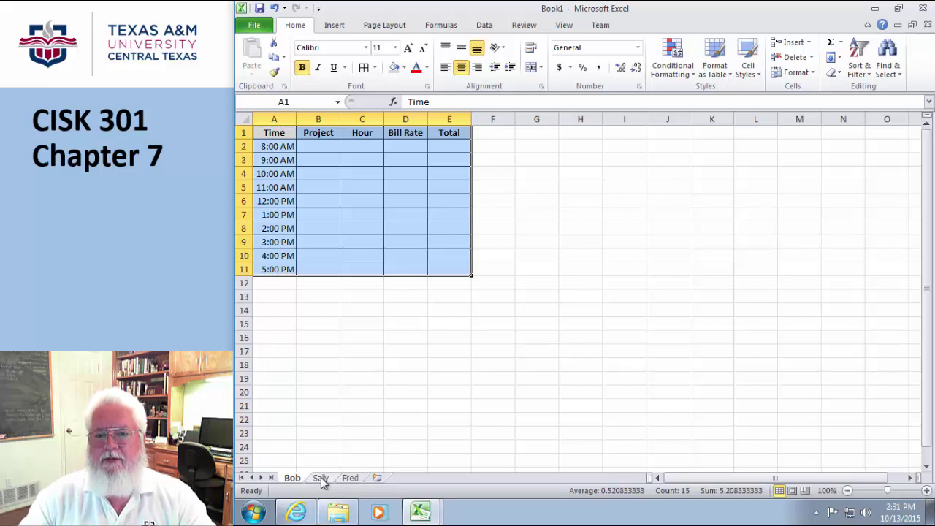
{"action": "left_click", "coordinate": [320, 478]}
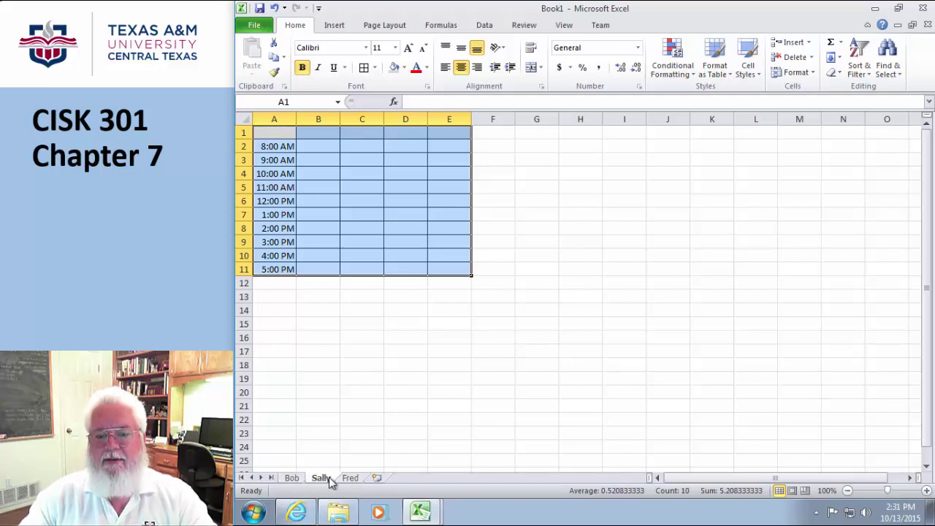
{"action": "left_click", "coordinate": [350, 479]}
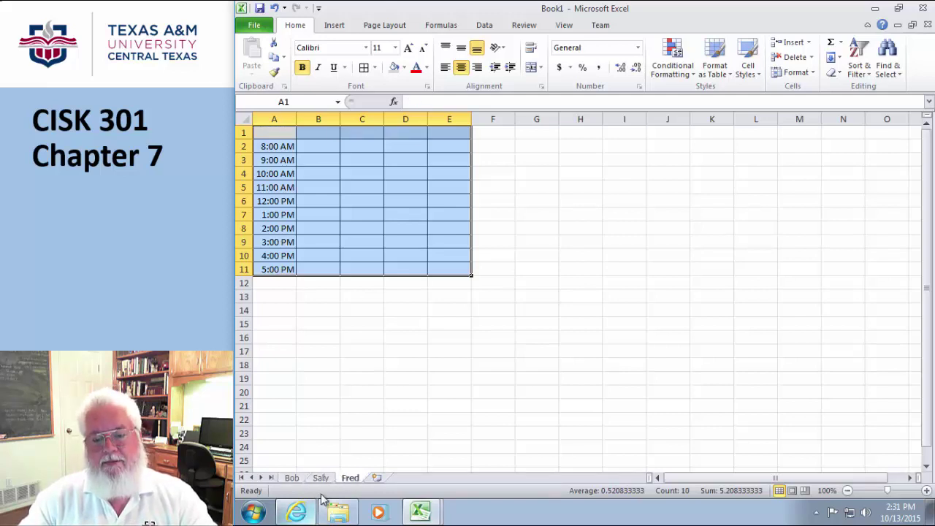
Step: Fill the headings in A1:E1 of the first sheet across all grouped worksheets, using the All option
{"action": "left_click", "coordinate": [293, 478]}
{"action": "left_click", "coordinate": [460, 421]}
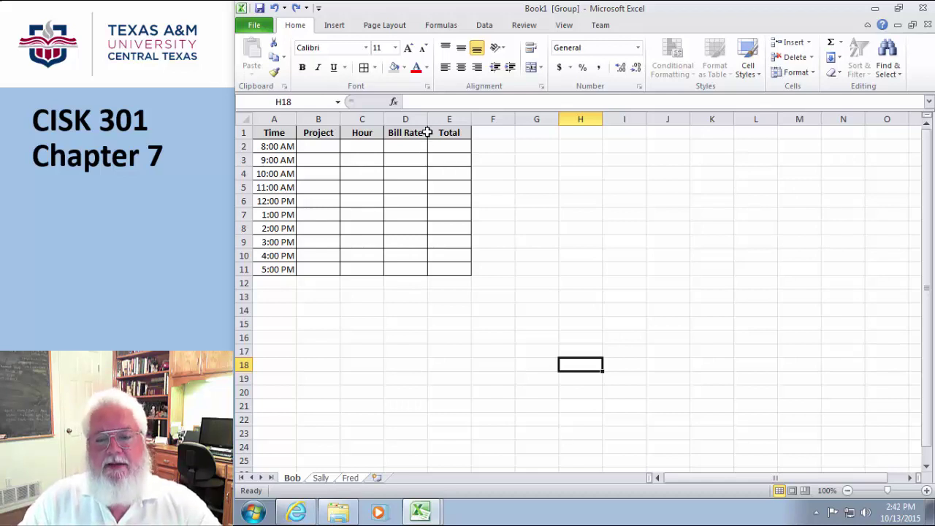
{"action": "left_click_drag", "start_coordinate": [264, 132], "coordinate": [437, 132]}
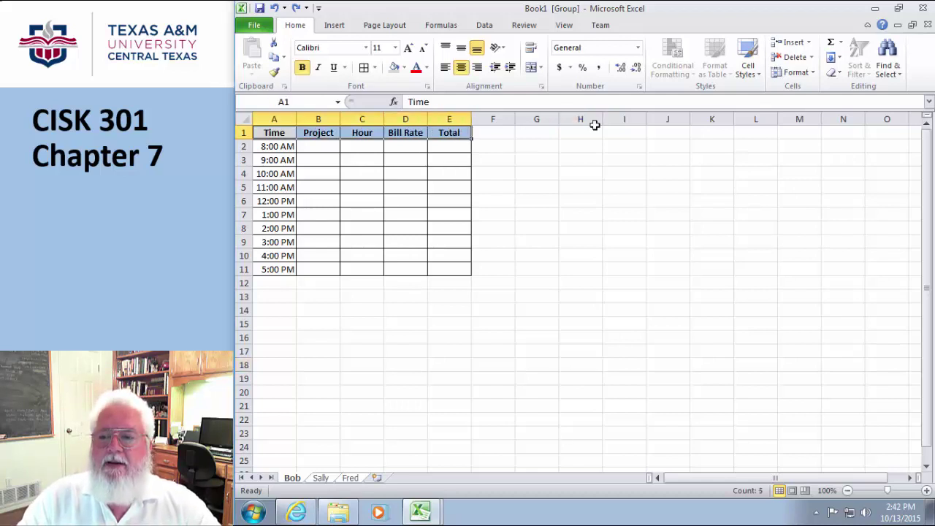
{"action": "left_click", "coordinate": [840, 61]}
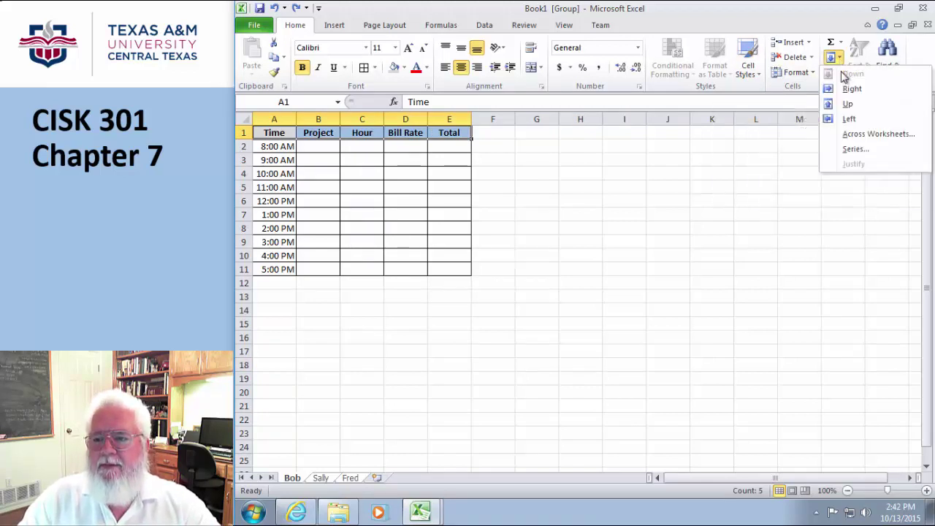
{"action": "left_click", "coordinate": [859, 138]}
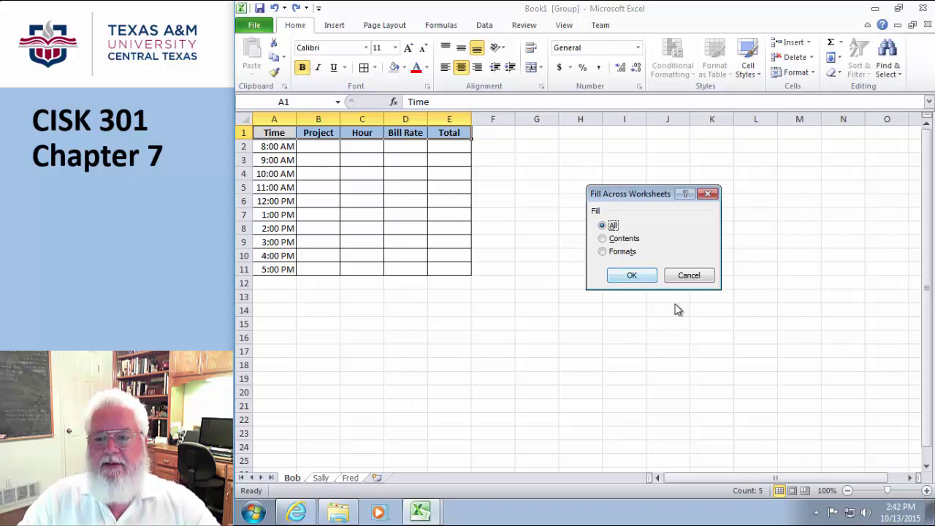
{"action": "left_click", "coordinate": [632, 275]}
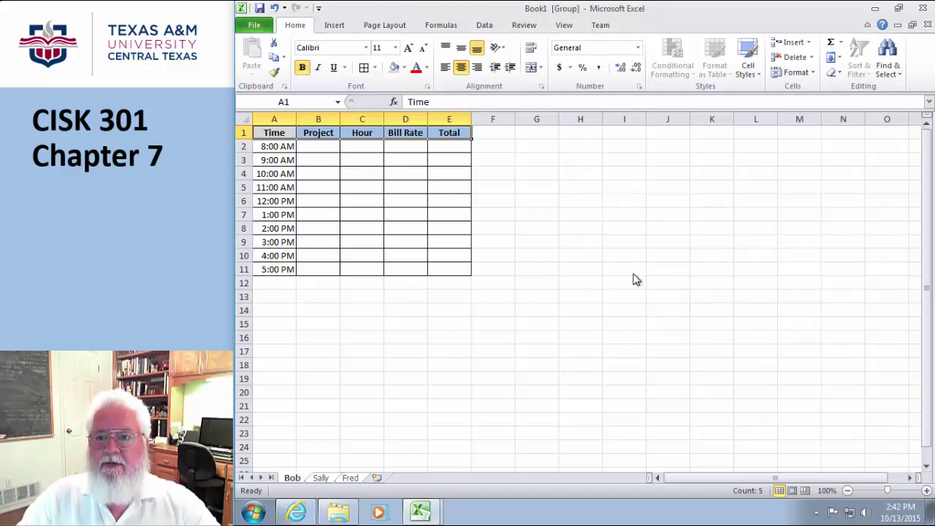
Step: Check the heading row on each of the three worksheets and return to the first sheet
{"action": "left_click", "coordinate": [320, 478]}
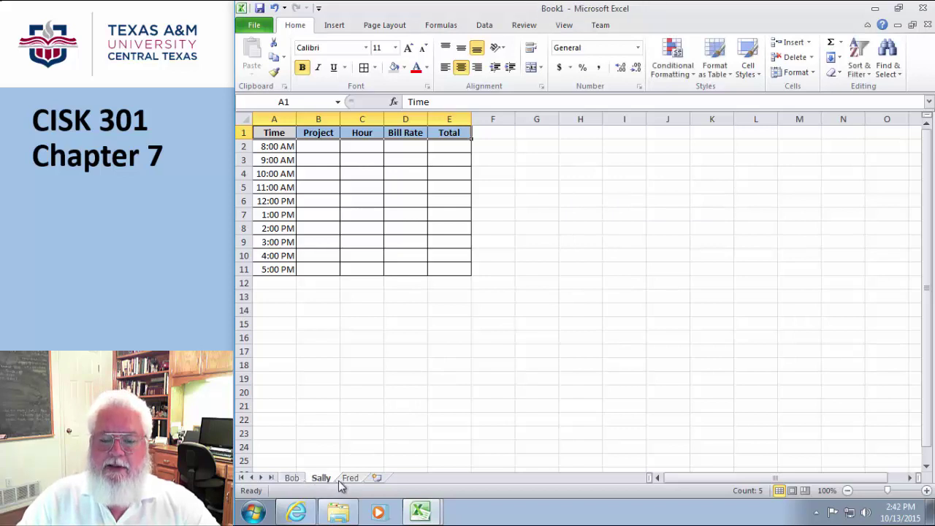
{"action": "left_click", "coordinate": [350, 479]}
{"action": "left_click", "coordinate": [292, 479]}
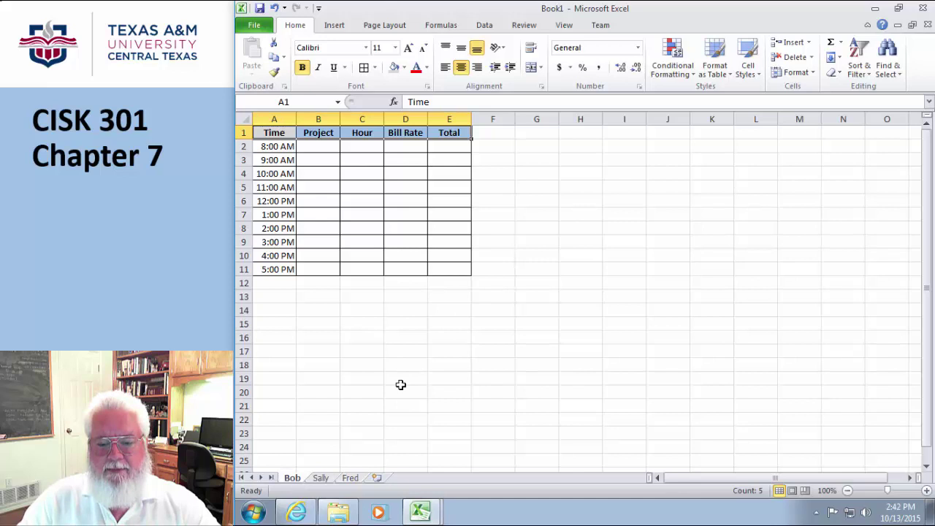
{"action": "left_click", "coordinate": [355, 479]}
{"action": "left_click", "coordinate": [324, 479]}
{"action": "left_click", "coordinate": [293, 479]}
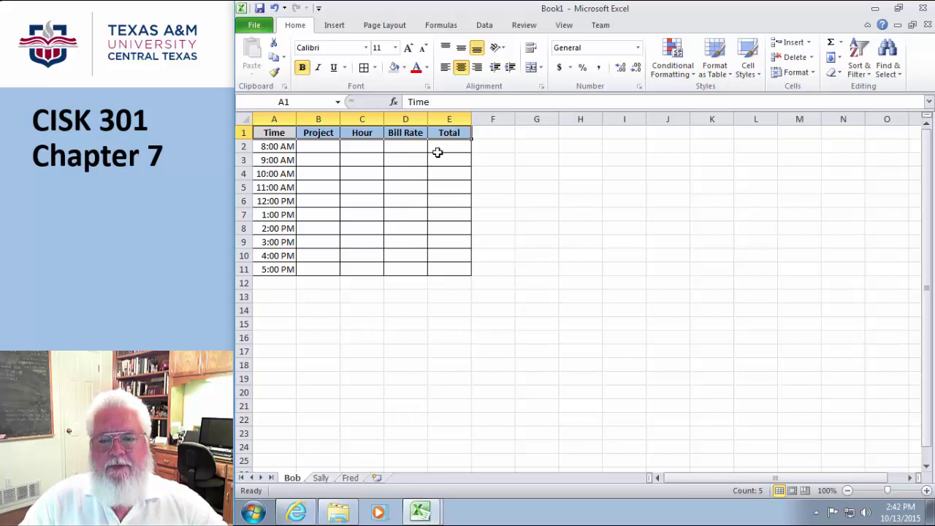
{"action": "left_click", "coordinate": [316, 145]}
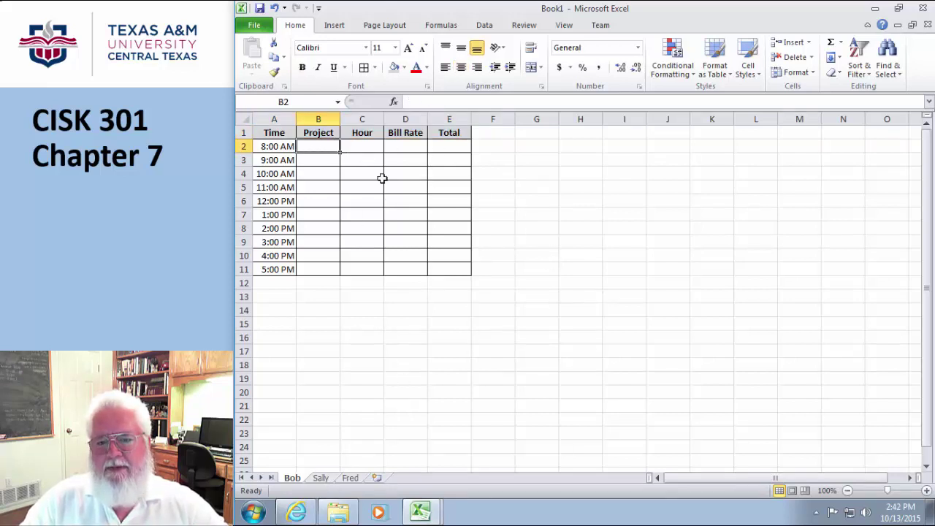
{"action": "left_click", "coordinate": [355, 147]}
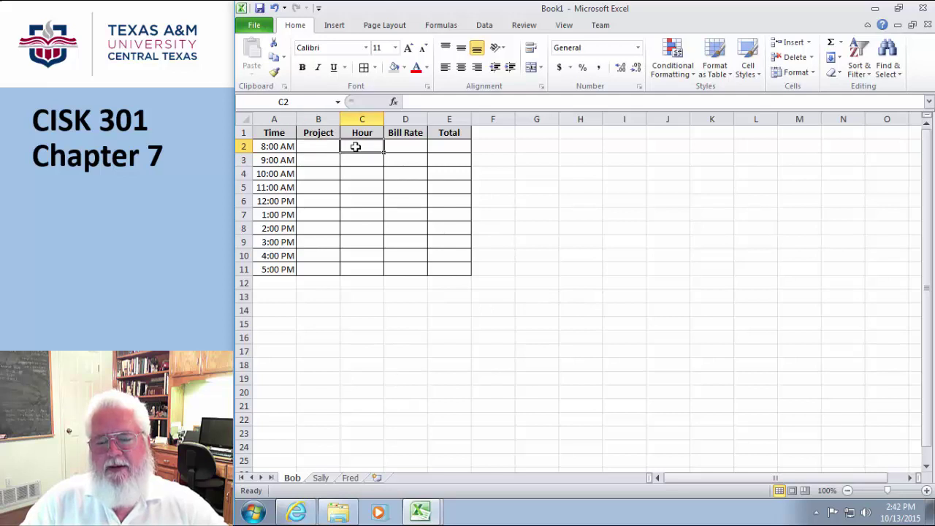
{"action": "left_click", "coordinate": [410, 150]}
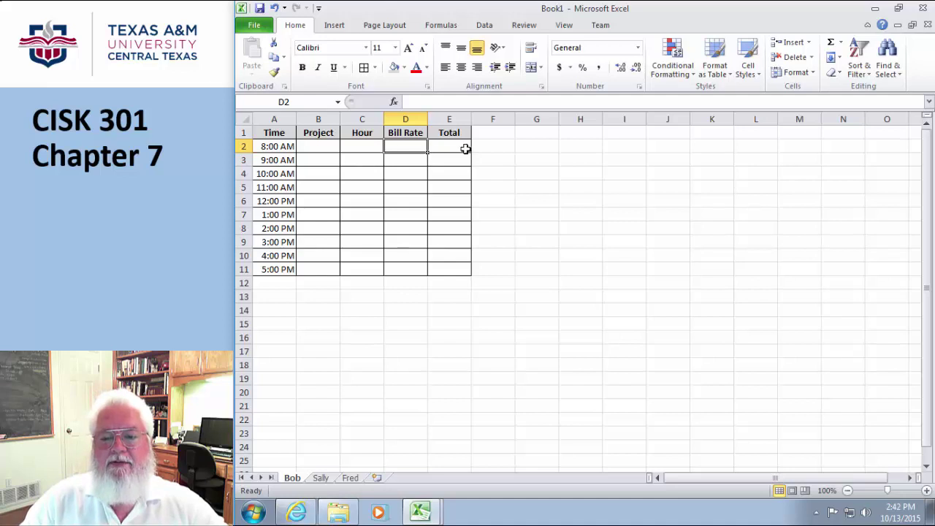
{"action": "left_click", "coordinate": [527, 165]}
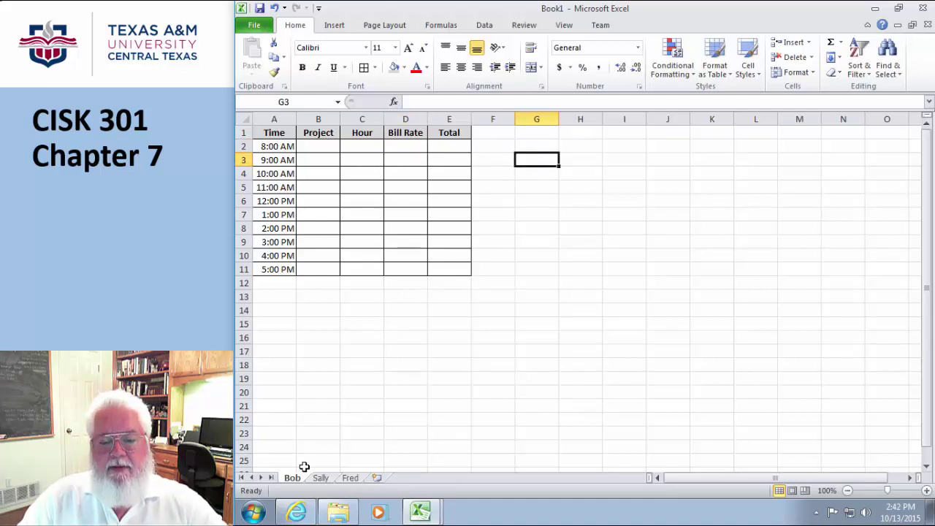
Step: Enter the formula =C2*D2 in E2 across all three grouped worksheets and fill it down through E11
{"action": "left_click", "coordinate": [350, 477], "text": "shift"}
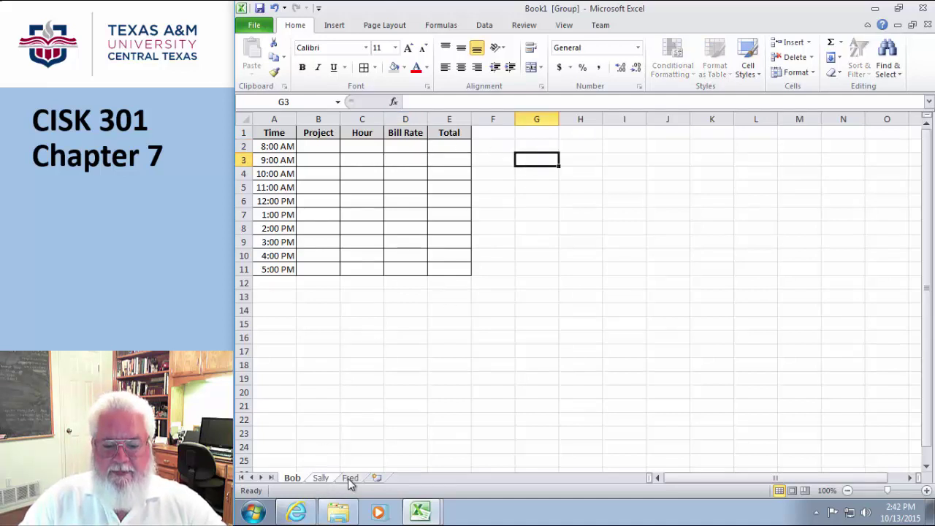
{"action": "left_click", "coordinate": [444, 147]}
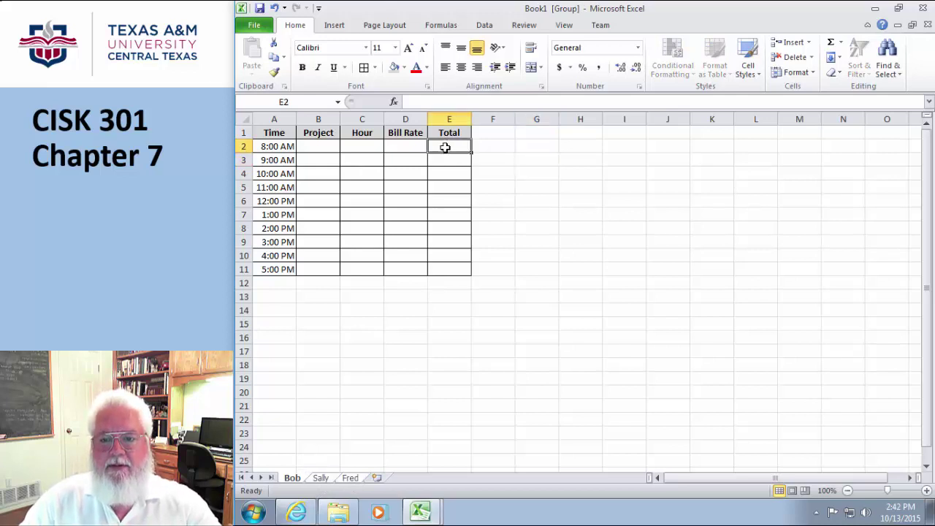
{"action": "type", "text": "="}
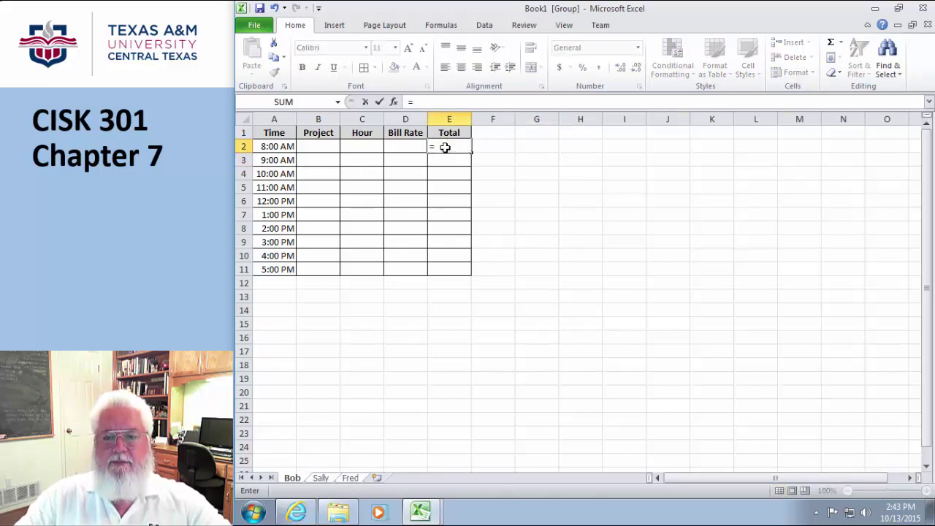
{"action": "left_click", "coordinate": [357, 147]}
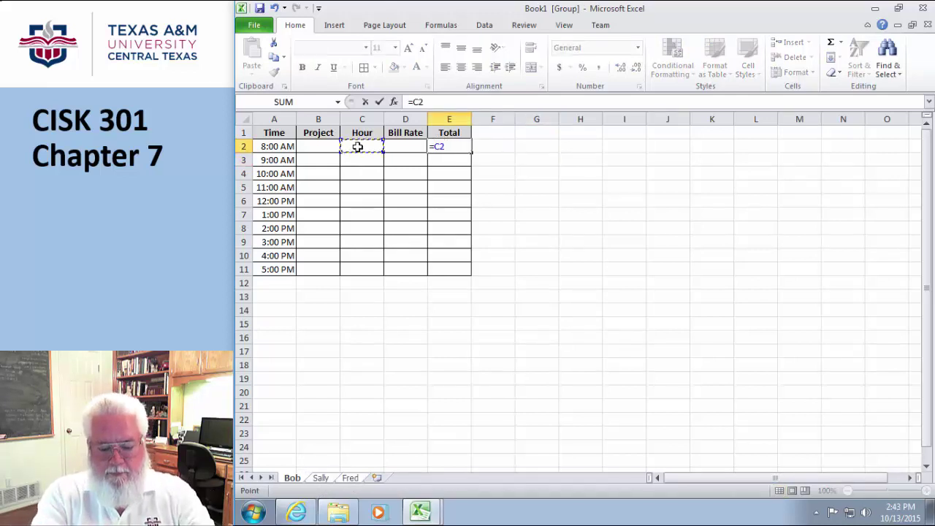
{"action": "type", "text": "*"}
{"action": "left_click", "coordinate": [401, 146]}
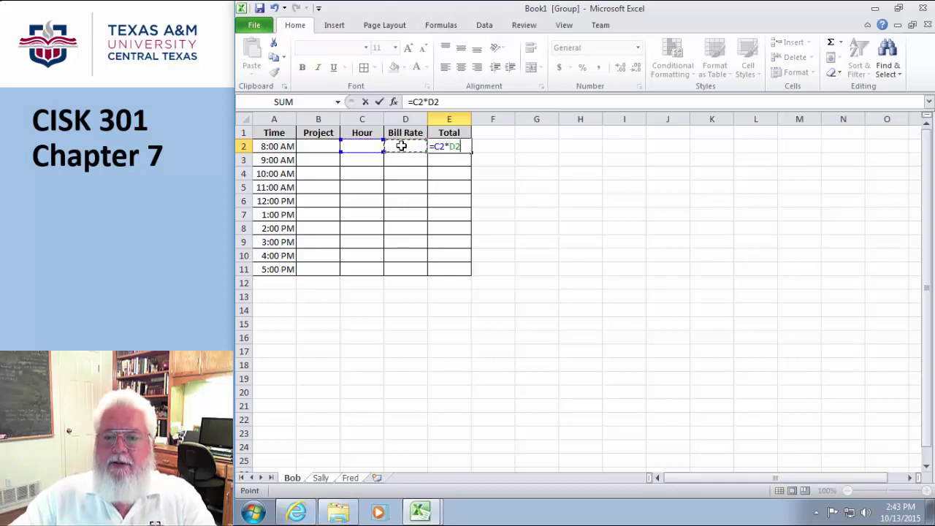
{"action": "key", "text": "Return"}
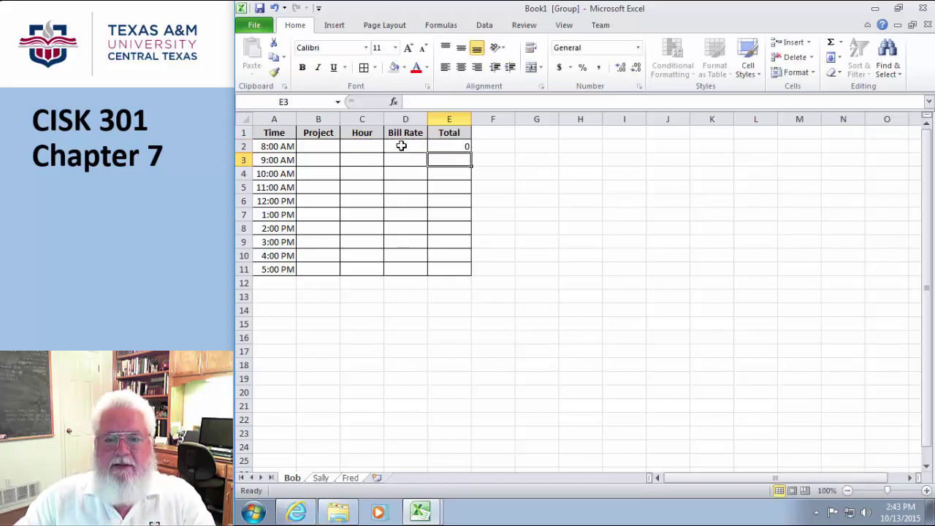
{"action": "left_click", "coordinate": [450, 146]}
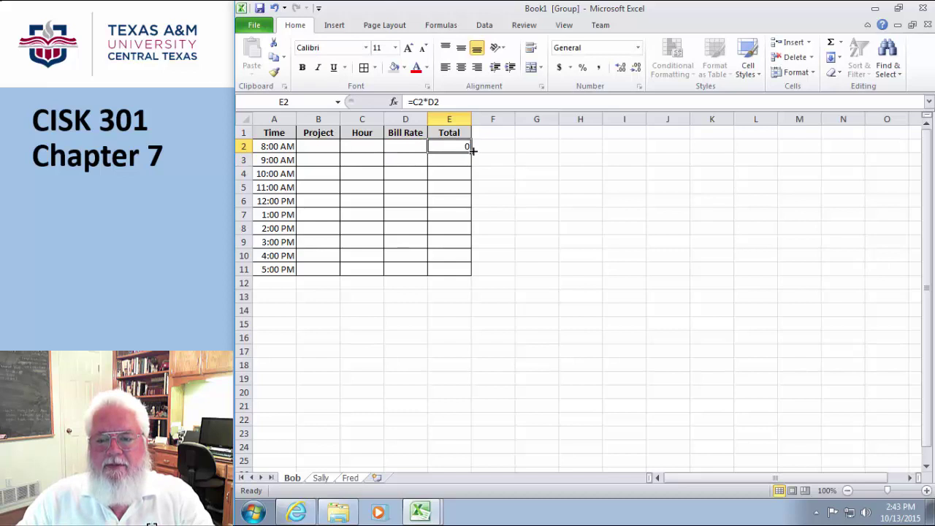
{"action": "left_click_drag", "start_coordinate": [471, 152], "coordinate": [466, 271]}
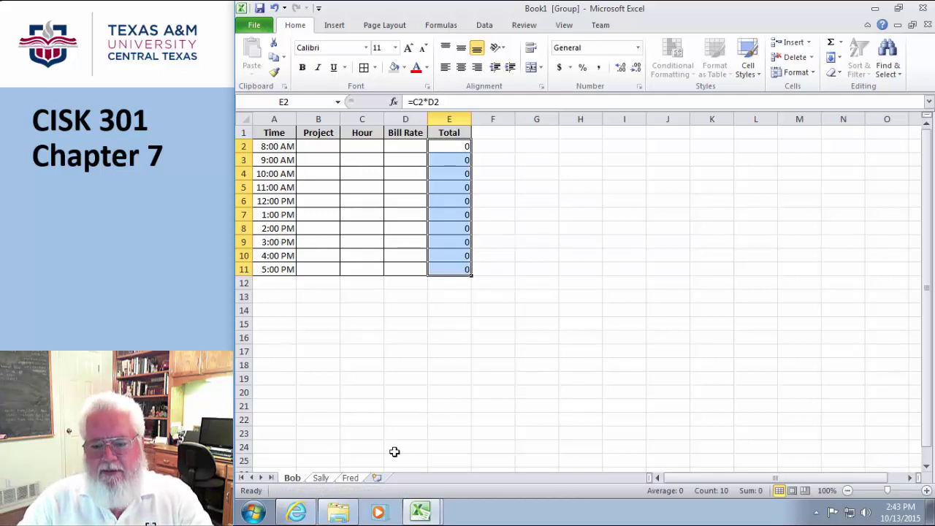
Step: Check the Total column formulas on each of the three worksheets
{"action": "left_click", "coordinate": [320, 477]}
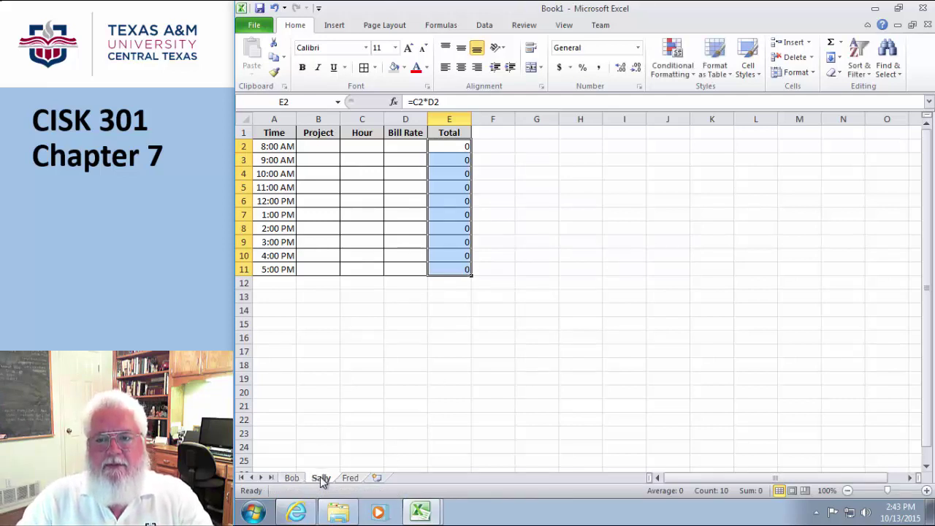
{"action": "left_click", "coordinate": [351, 479]}
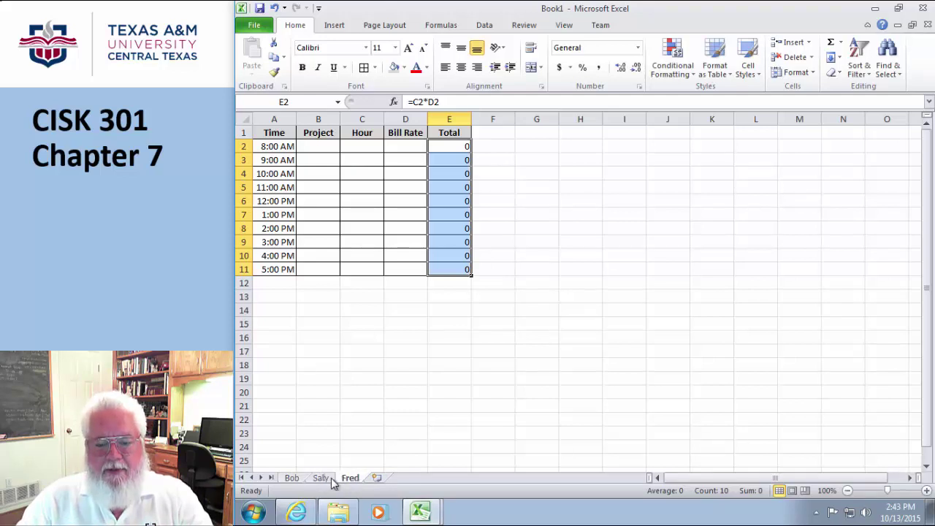
{"action": "left_click", "coordinate": [323, 478]}
{"action": "left_click", "coordinate": [355, 175]}
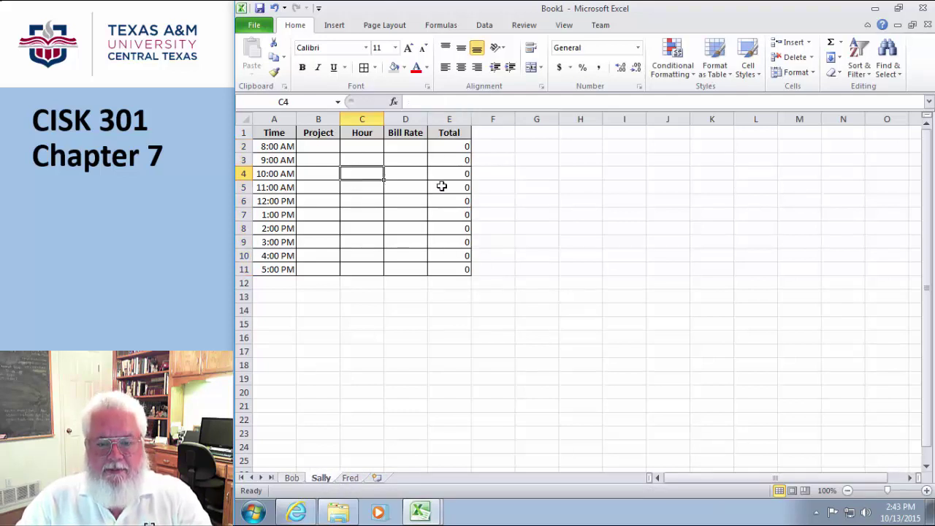
{"action": "left_click", "coordinate": [291, 478]}
{"action": "left_click", "coordinate": [320, 479]}
{"action": "left_click", "coordinate": [353, 479]}
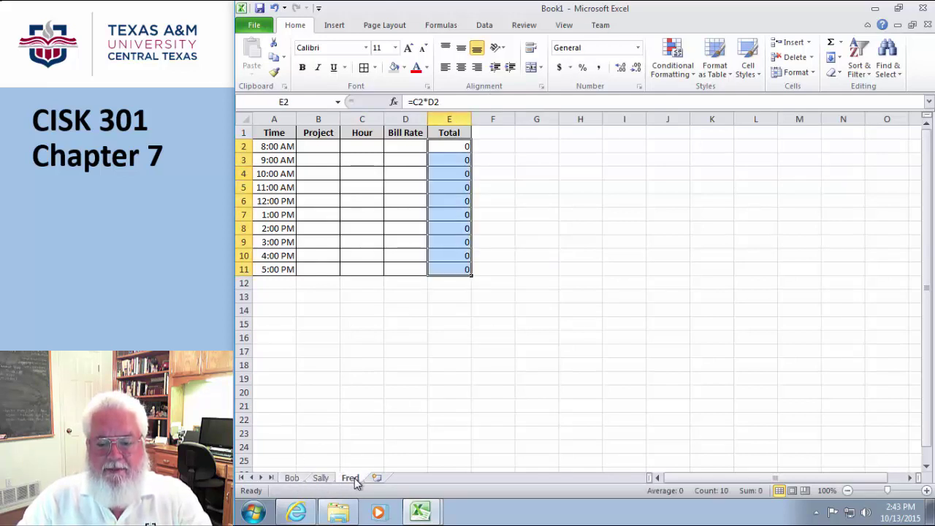
Step: Group the three worksheets by adding them to the selection individually, and ungroup them by switching to the third sheet
{"action": "left_click", "coordinate": [292, 479]}
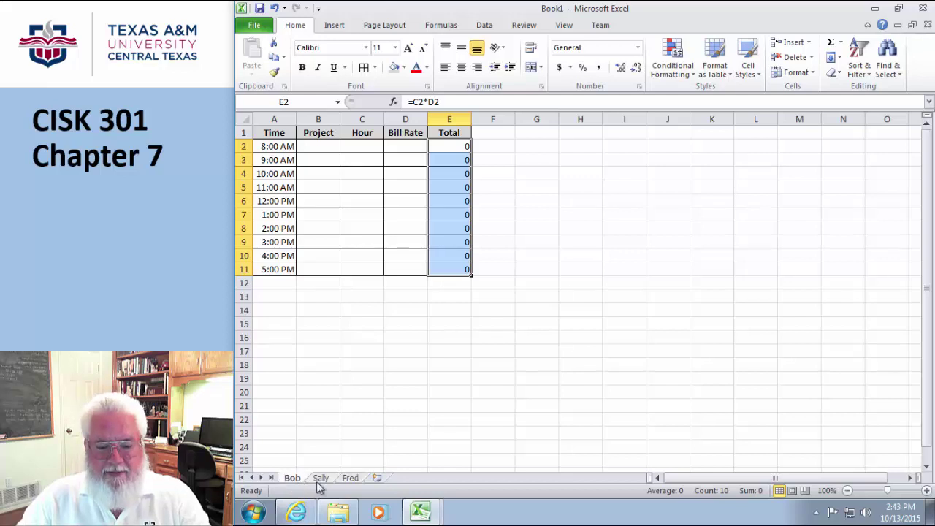
{"action": "left_click", "coordinate": [321, 478], "text": "ctrl"}
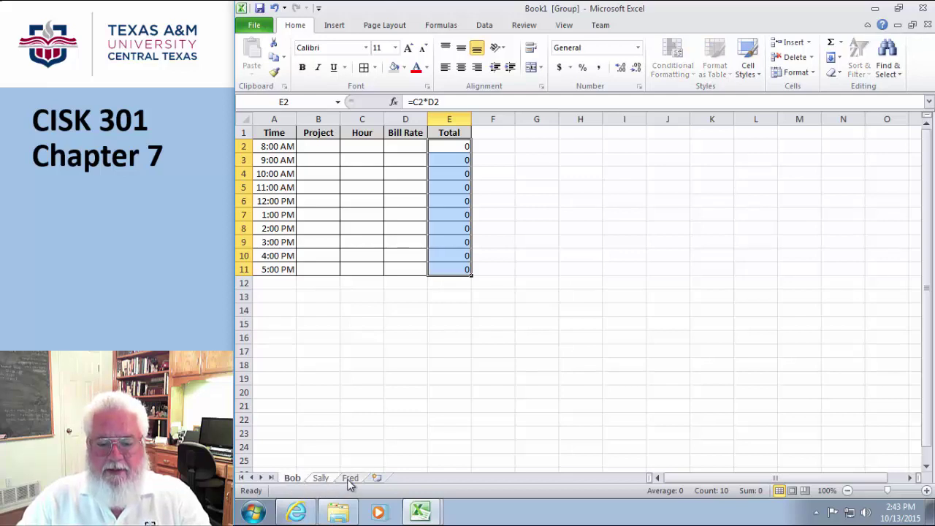
{"action": "left_click", "coordinate": [350, 479], "text": "ctrl"}
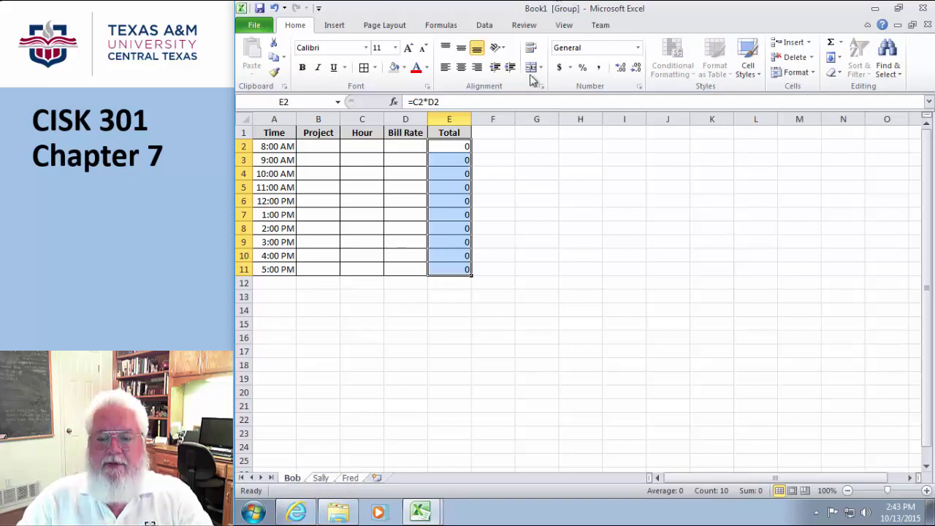
{"action": "left_click", "coordinate": [352, 479]}
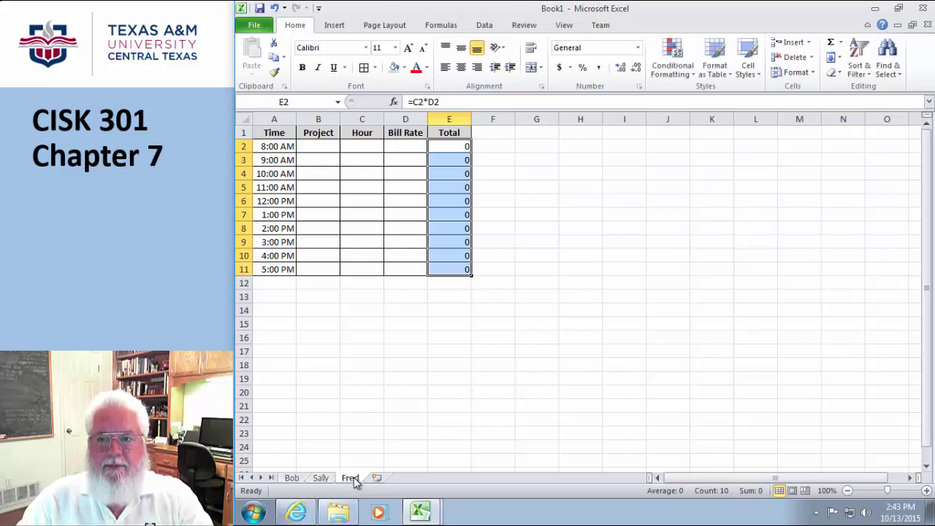
Step: On the third sheet only, enter 4 as the hours in C5 and 4 as the bill rate in D5
{"action": "left_click", "coordinate": [582, 282]}
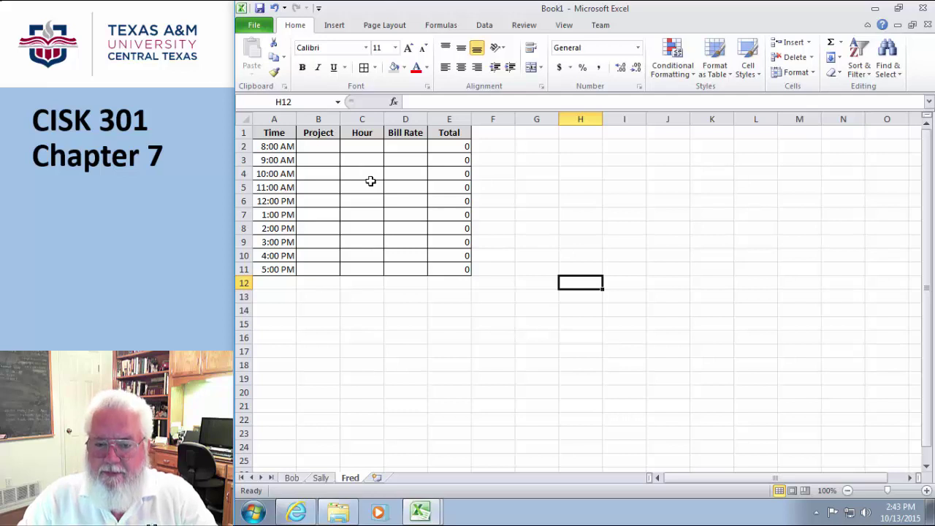
{"action": "left_click", "coordinate": [366, 185]}
{"action": "type", "text": "4"}
{"action": "left_click", "coordinate": [418, 188]}
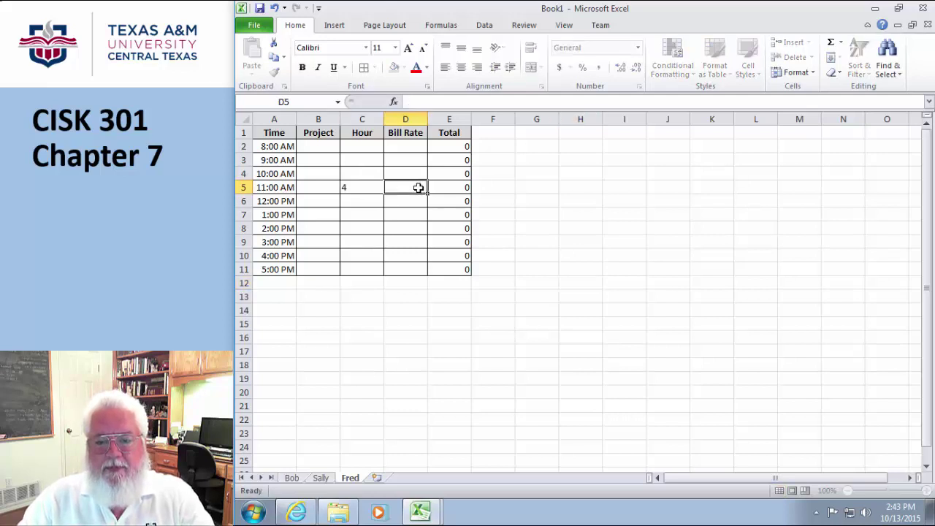
{"action": "type", "text": "4"}
{"action": "left_click_drag", "start_coordinate": [403, 300], "coordinate": [428, 317]}
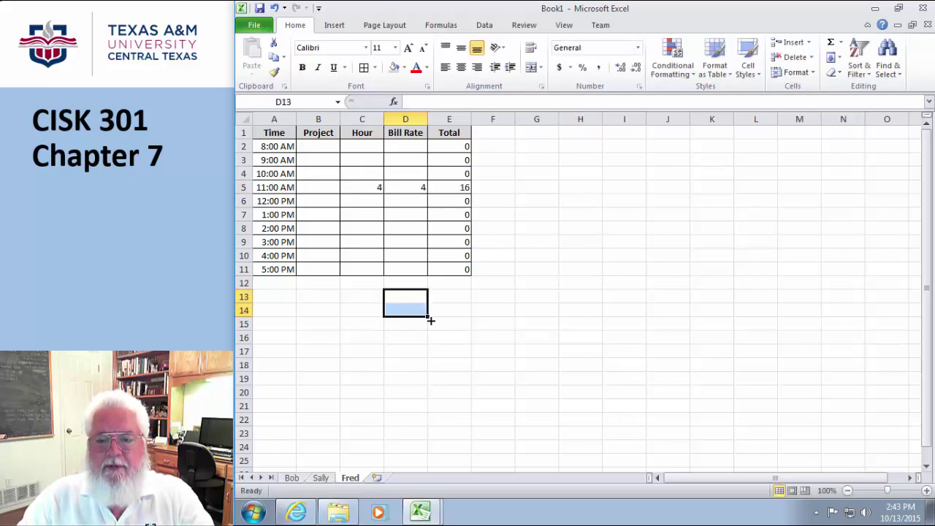
Step: Compare the 11:00 AM row across the three ungrouped worksheets
{"action": "left_click", "coordinate": [322, 480]}
{"action": "left_click", "coordinate": [293, 481]}
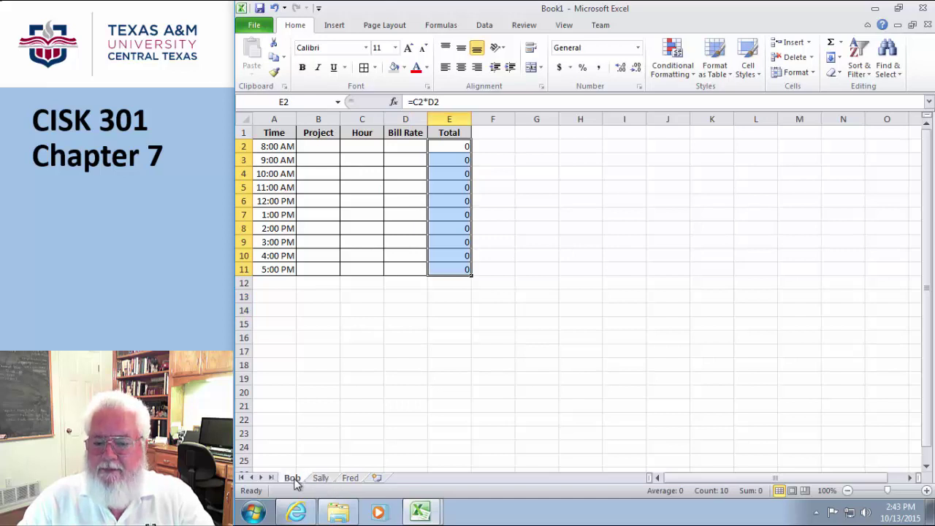
{"action": "left_click", "coordinate": [352, 481]}
{"action": "left_click", "coordinate": [321, 480]}
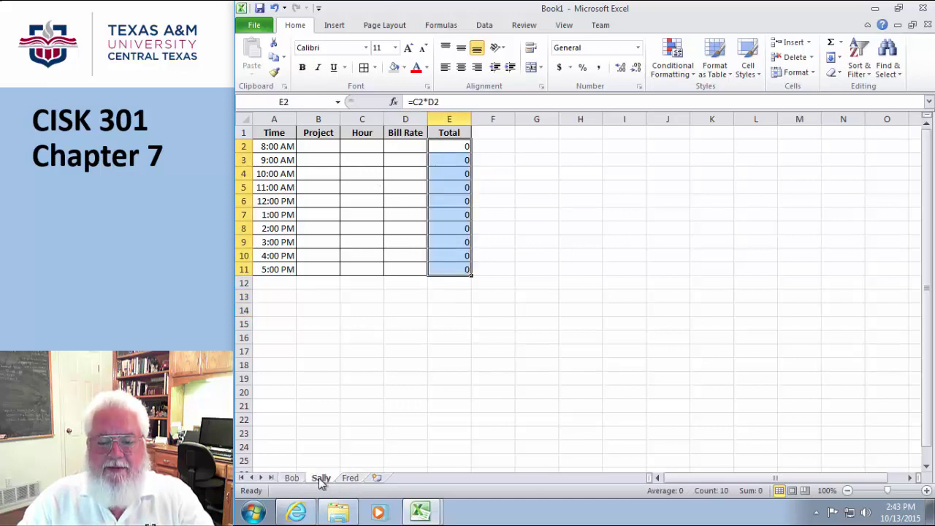
{"action": "left_click", "coordinate": [292, 478]}
{"action": "left_click", "coordinate": [351, 479]}
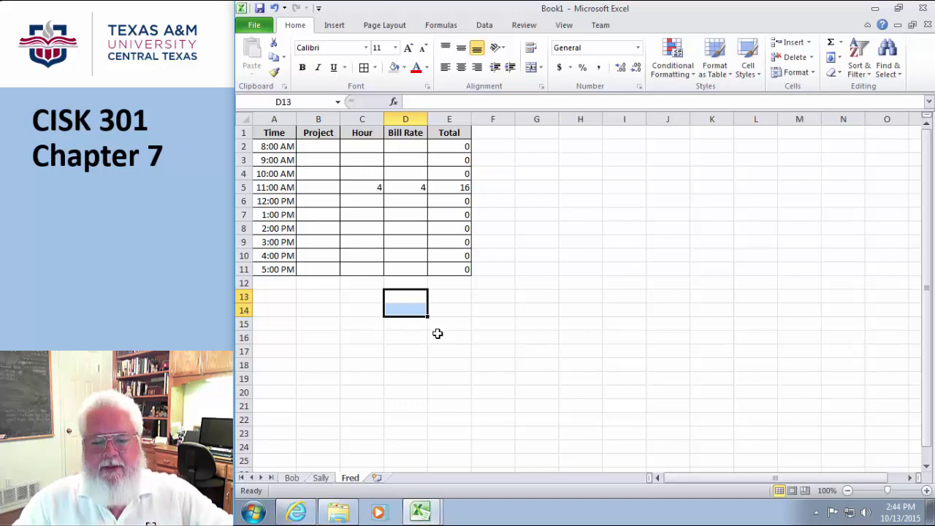
Step: Group all three worksheets from the first sheet and examine which data, insertion and home commands are available while grouped
{"action": "left_click", "coordinate": [292, 478]}
{"action": "left_click", "coordinate": [352, 478], "text": "shift"}
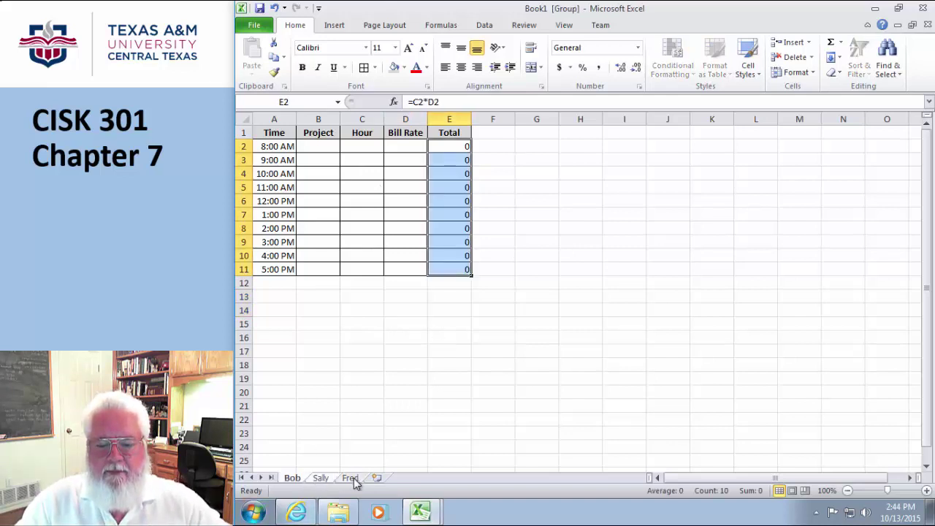
{"action": "left_click", "coordinate": [485, 25]}
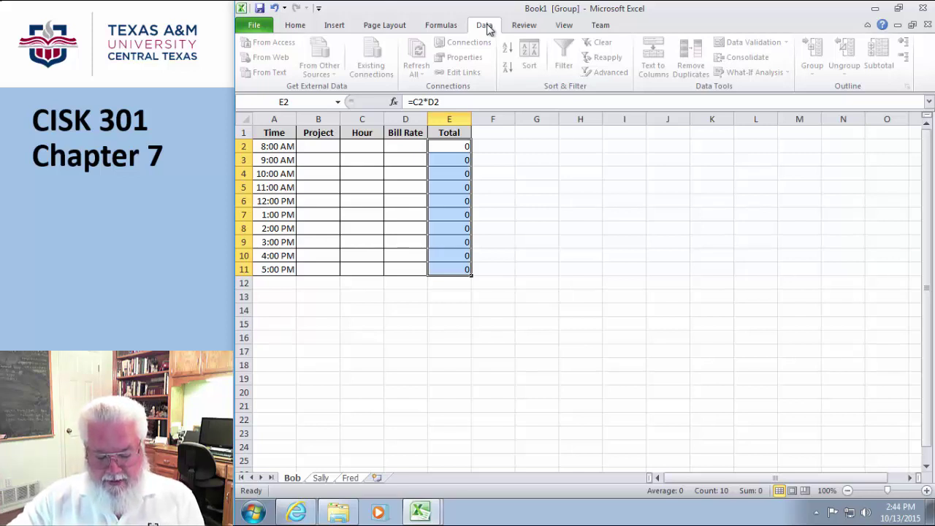
{"action": "left_click", "coordinate": [334, 28]}
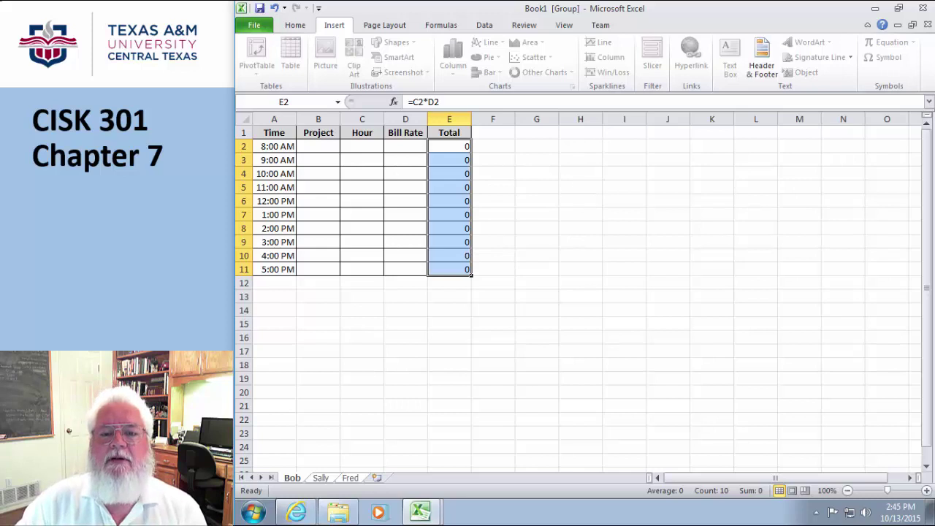
{"action": "left_click", "coordinate": [295, 26]}
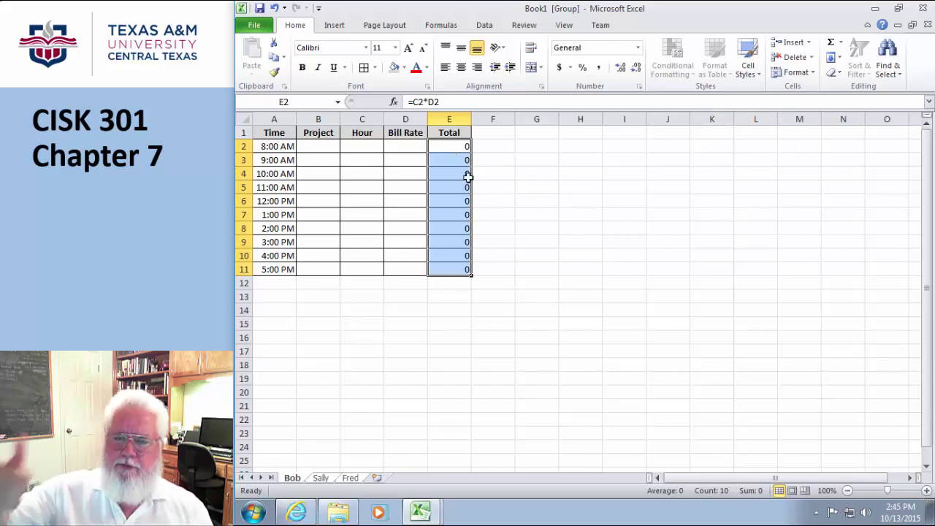
Step: Select the totals in E2:E11 on the ungrouped third sheet, and regroup all three worksheets from the first sheet
{"action": "left_click", "coordinate": [350, 478]}
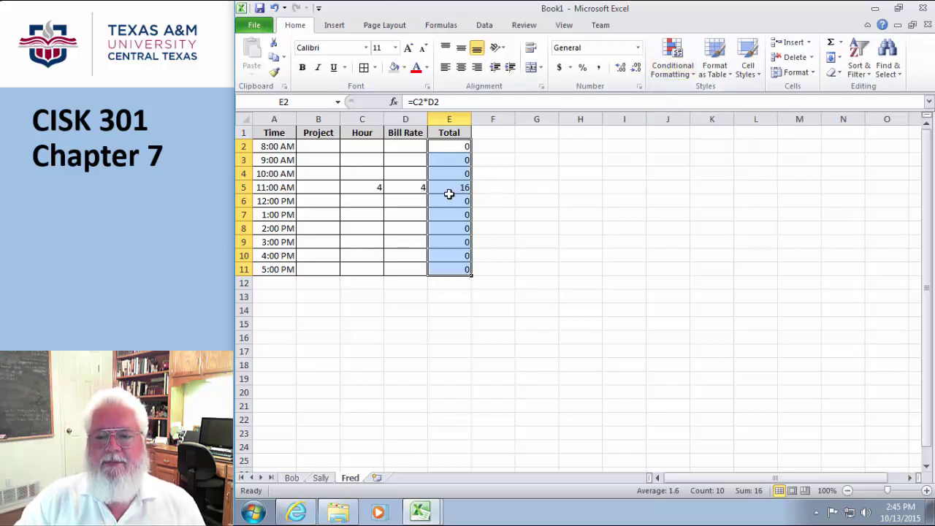
{"action": "left_click_drag", "start_coordinate": [451, 146], "coordinate": [453, 269]}
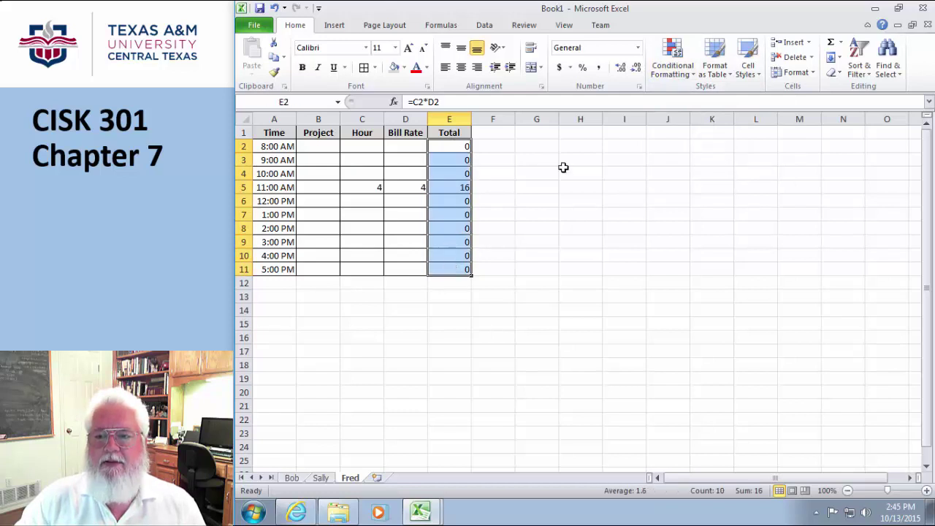
{"action": "left_click", "coordinate": [292, 479]}
{"action": "left_click", "coordinate": [349, 478], "text": "shift"}
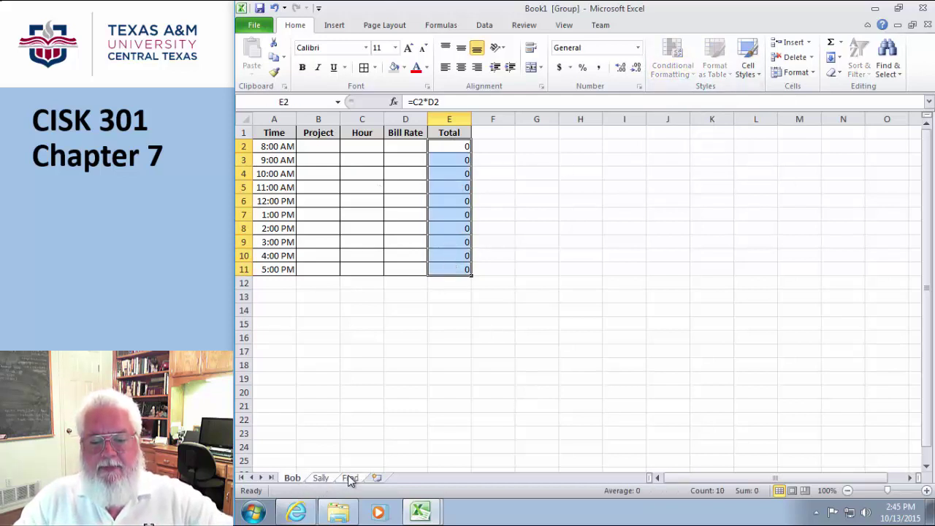